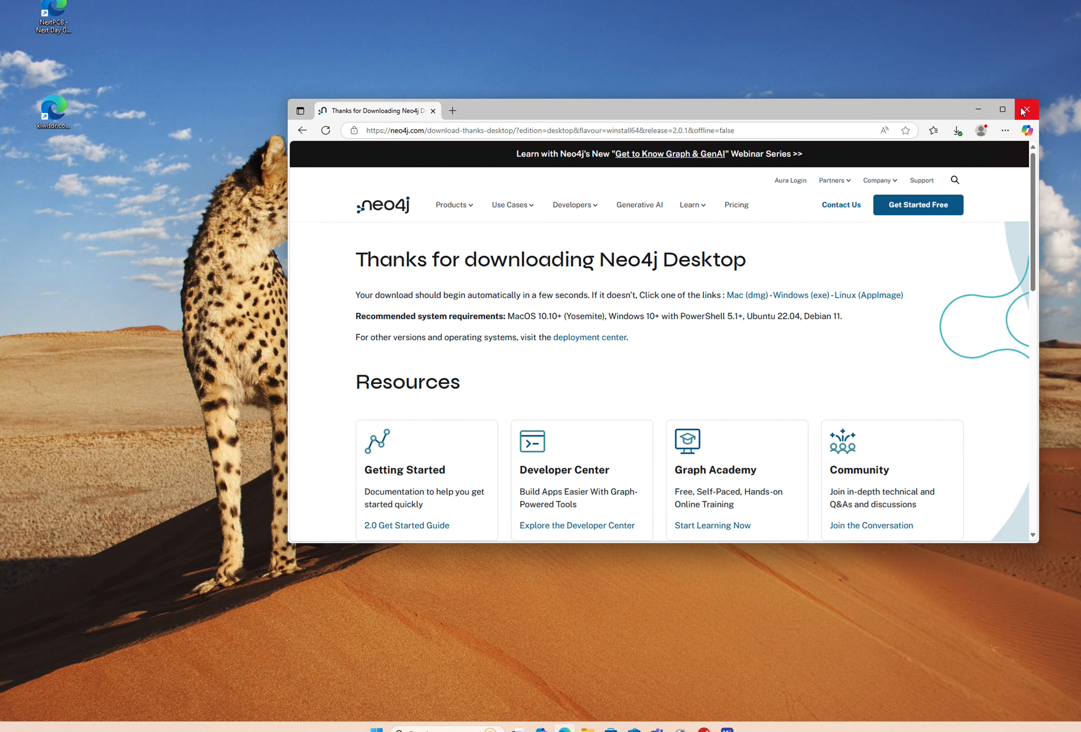
# Step: Close the Edge window showing the Neo4j Desktop download page
pyautogui.click(1027, 109)
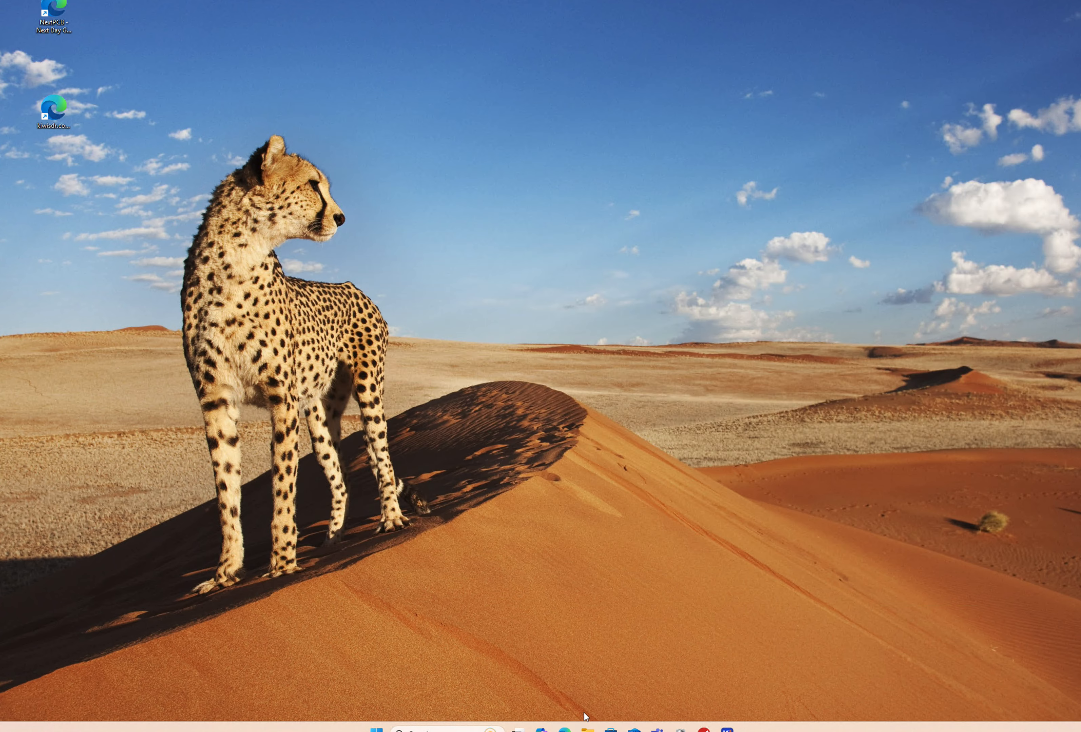
# Step: Run the neo4j-desktop-2.0.1-x64 installer from the Downloads folder in File Explorer
pyautogui.click(588, 728)
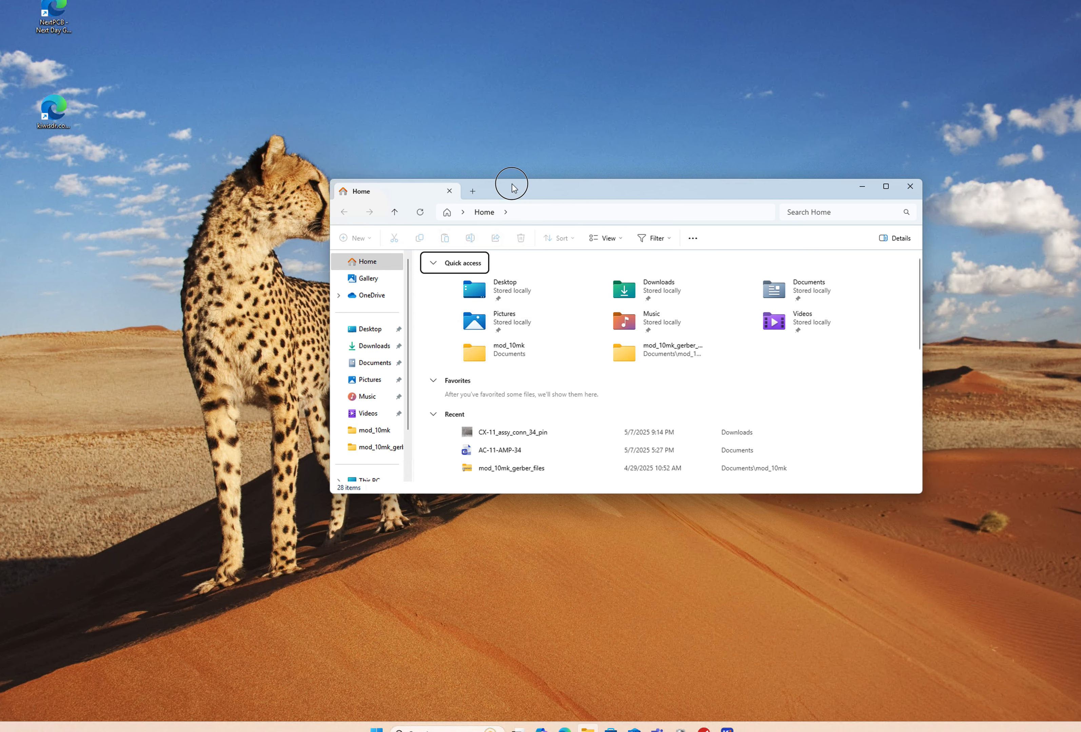
pyautogui.moveTo(513, 188); pyautogui.dragTo(496, 128)
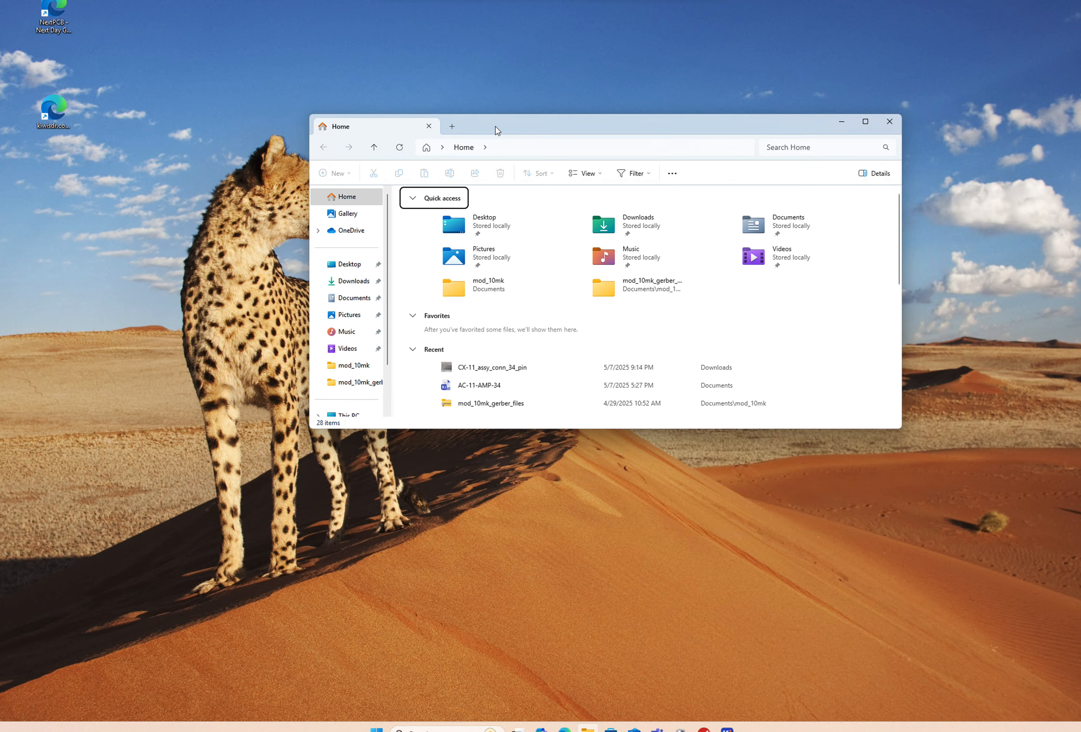
pyautogui.click(354, 282)
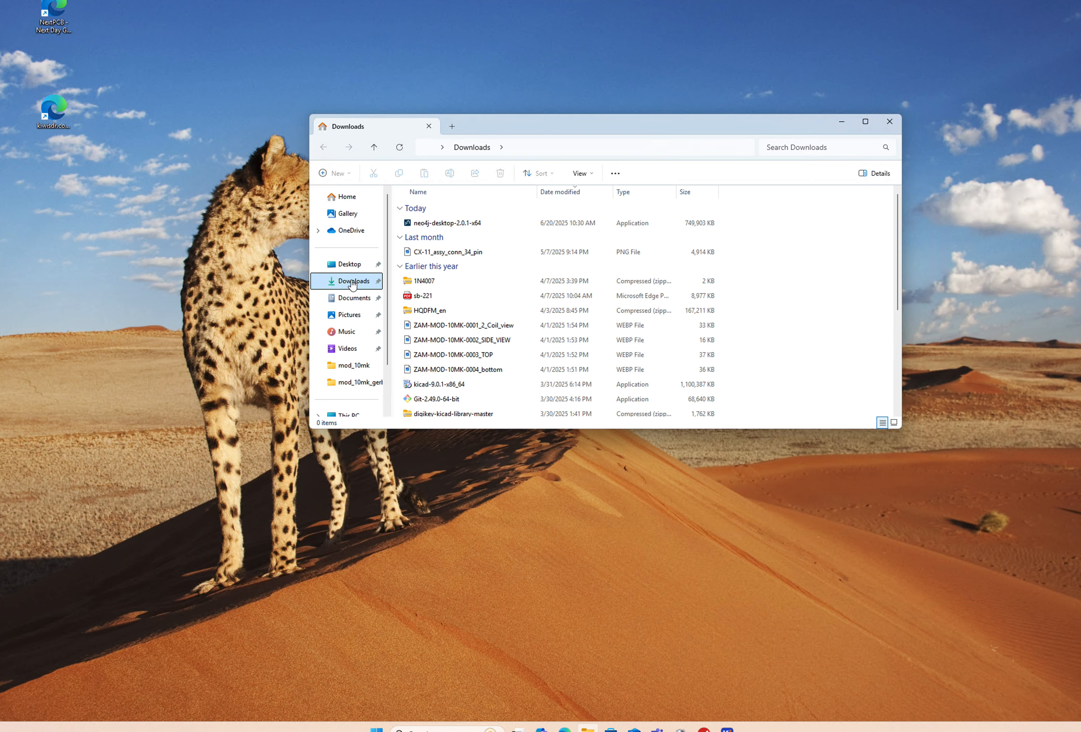
pyautogui.doubleClick(446, 223)
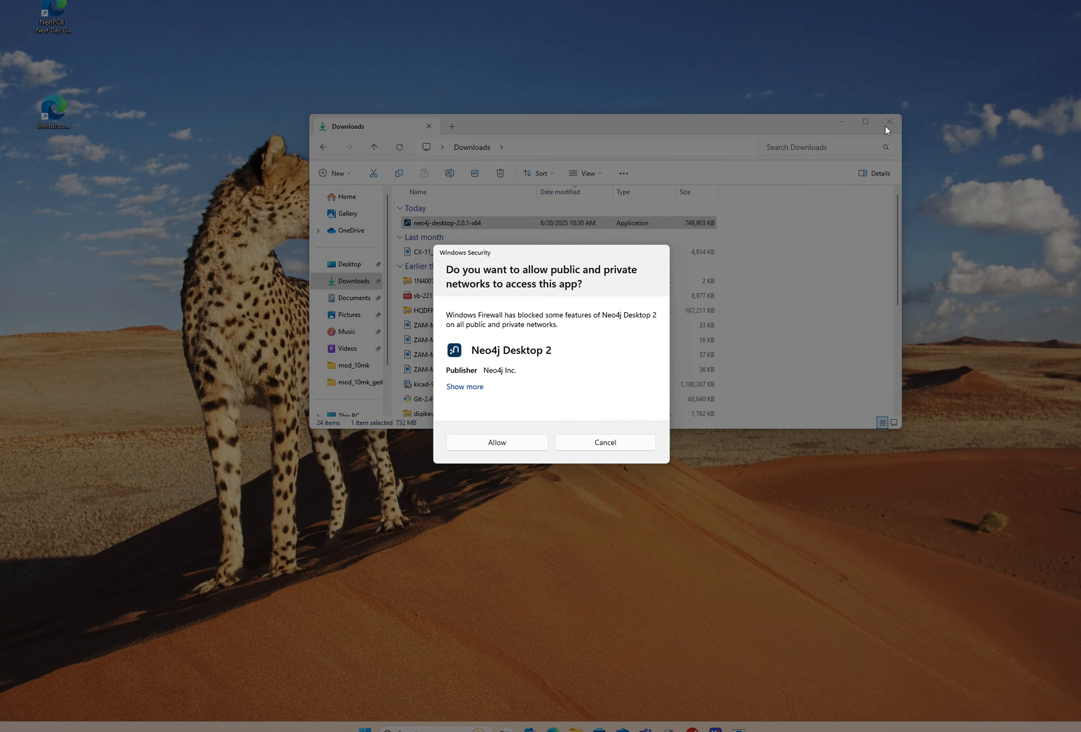
# Step: Allow Neo4j Desktop 2 through the firewall, close Downloads, and accept the licence agreement
pyautogui.click(506, 443)
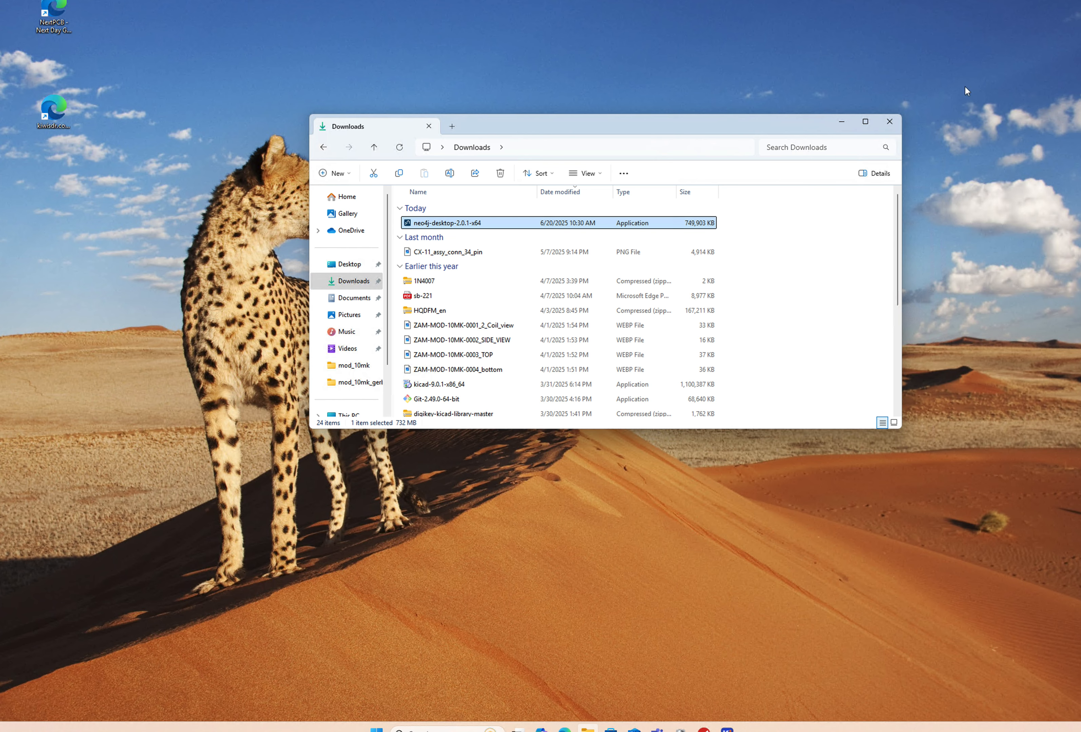
pyautogui.click(890, 122)
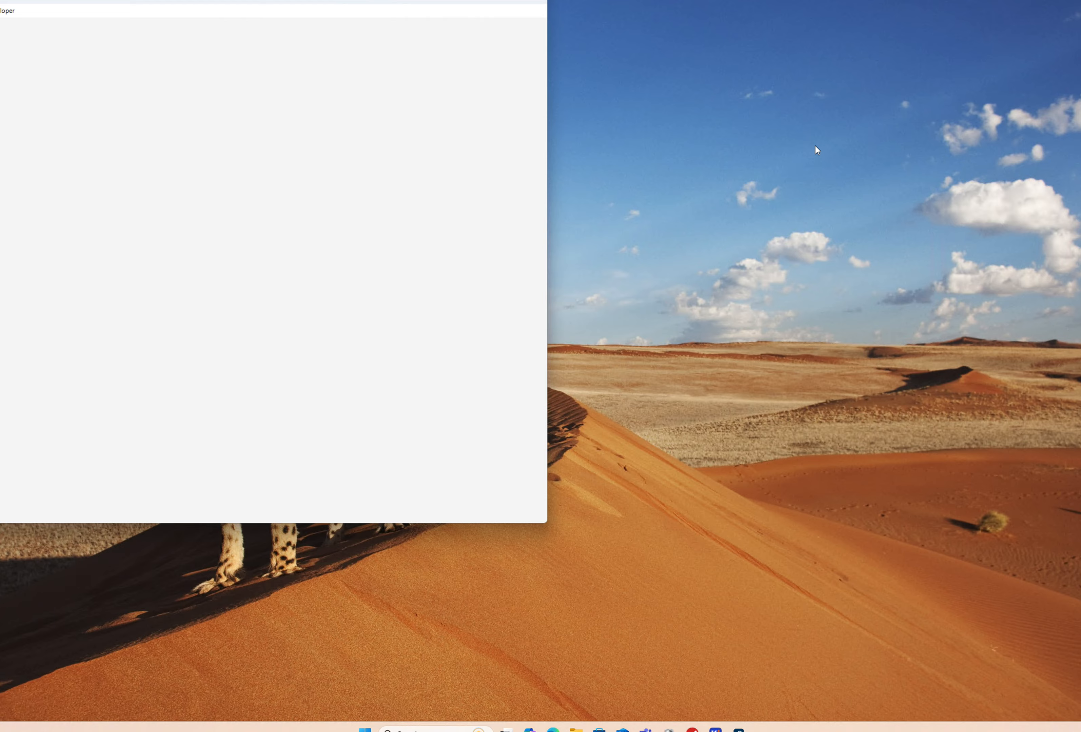
pyautogui.moveTo(464, 1); pyautogui.dragTo(696, 56)
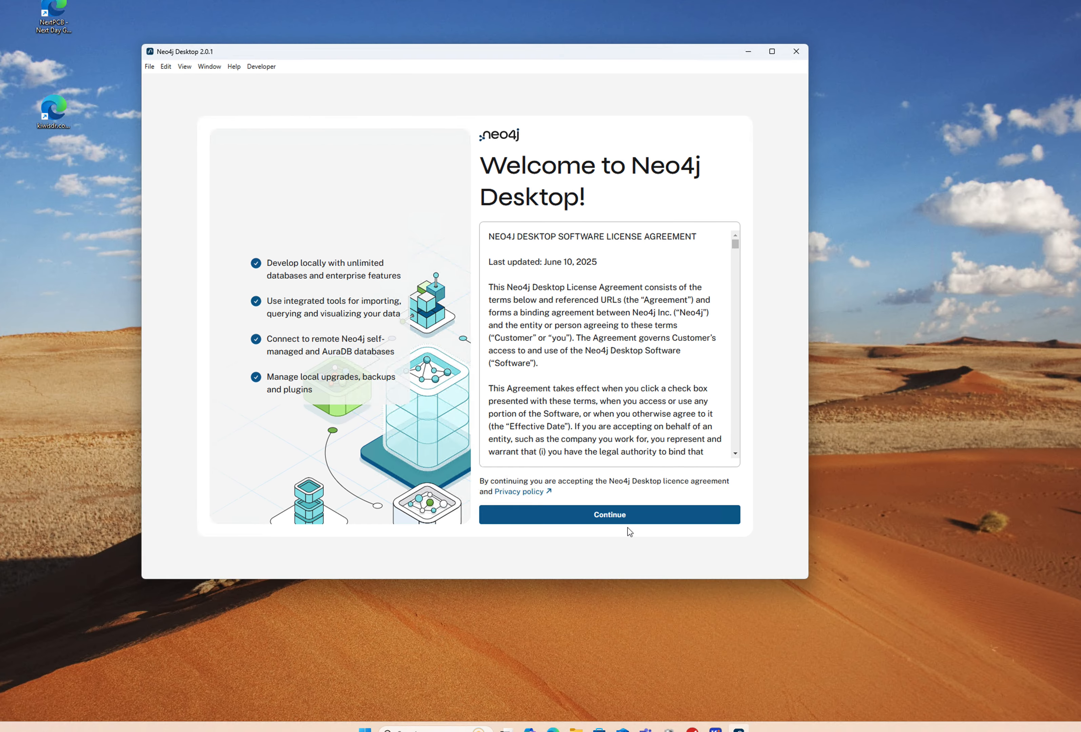
pyautogui.click(623, 516)
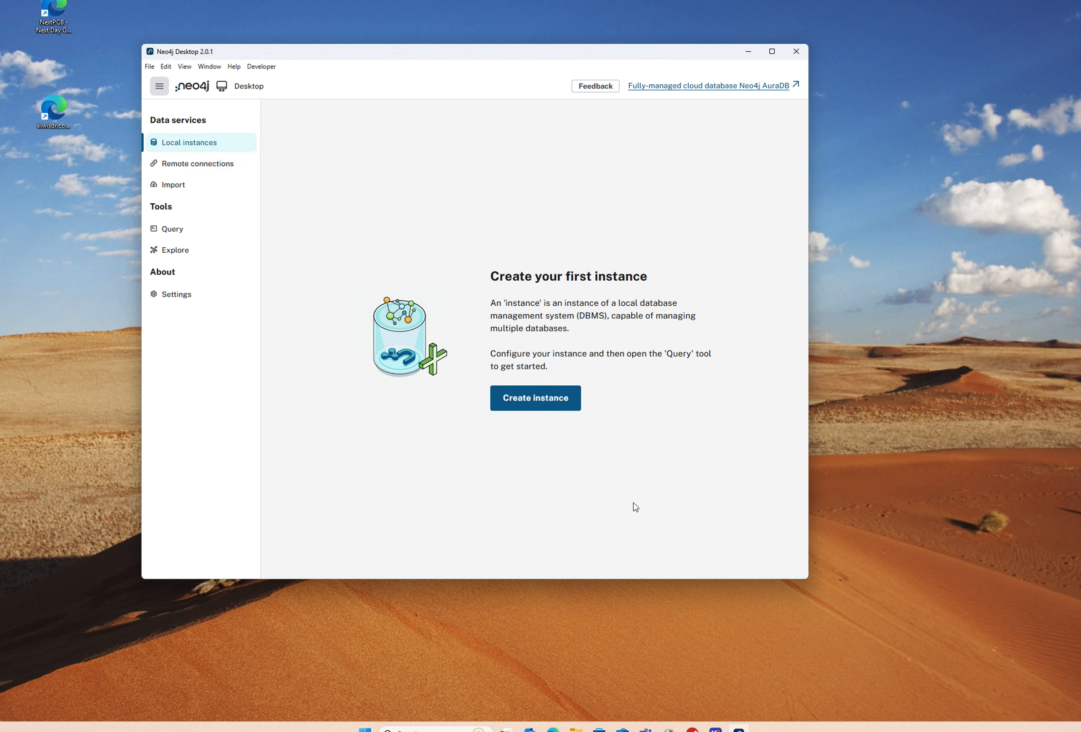
# Step: Create instance First_instance on version 2025.05.0 with an 8+ character database user password
pyautogui.click(540, 404)
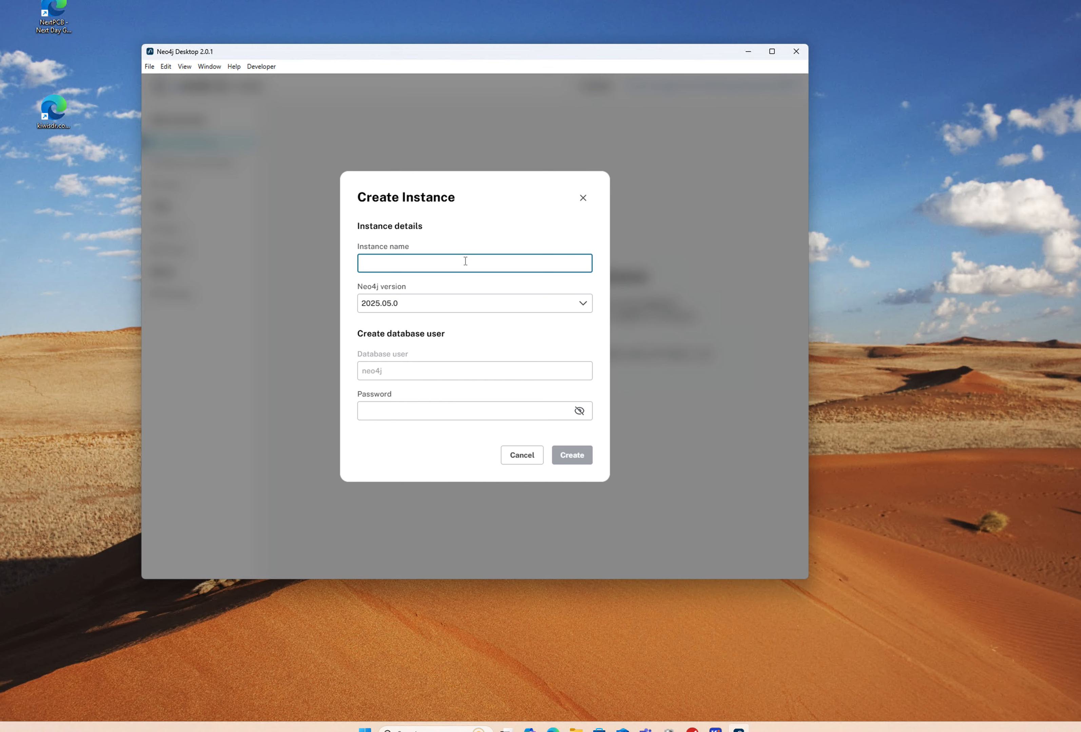
pyautogui.write('Test')
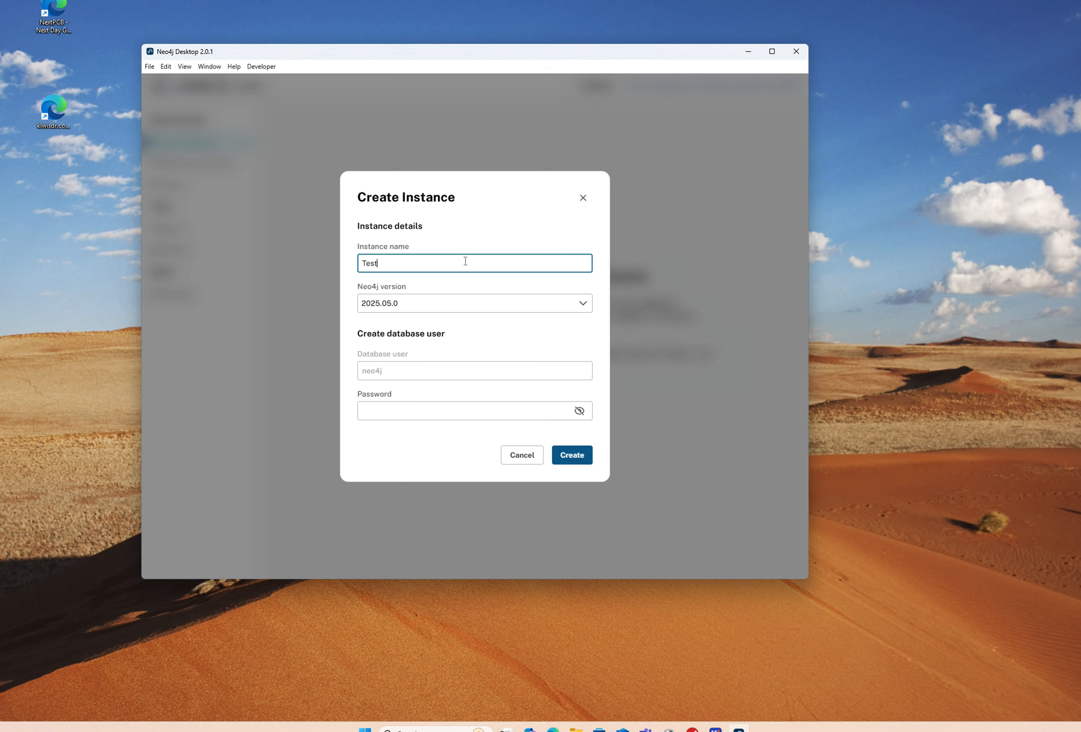
pyautogui.press('BackSpace')
pyautogui.press('BackSpace')
pyautogui.press('BackSpace')
pyautogui.press('BackSpace')
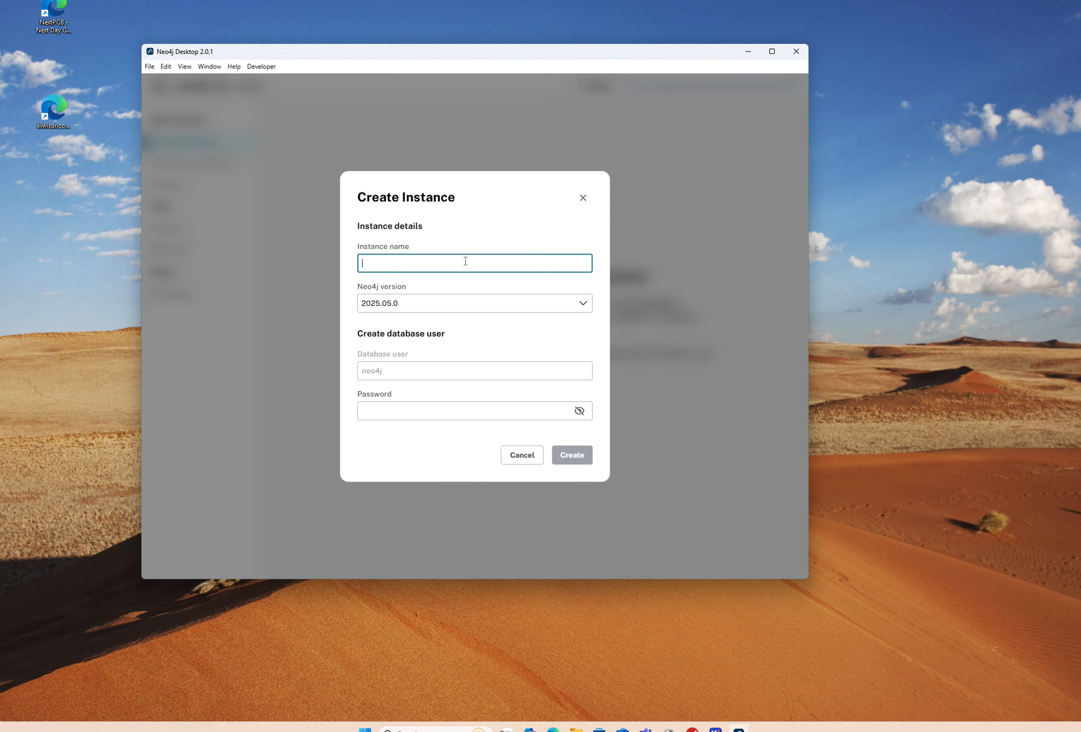
pyautogui.write('First')
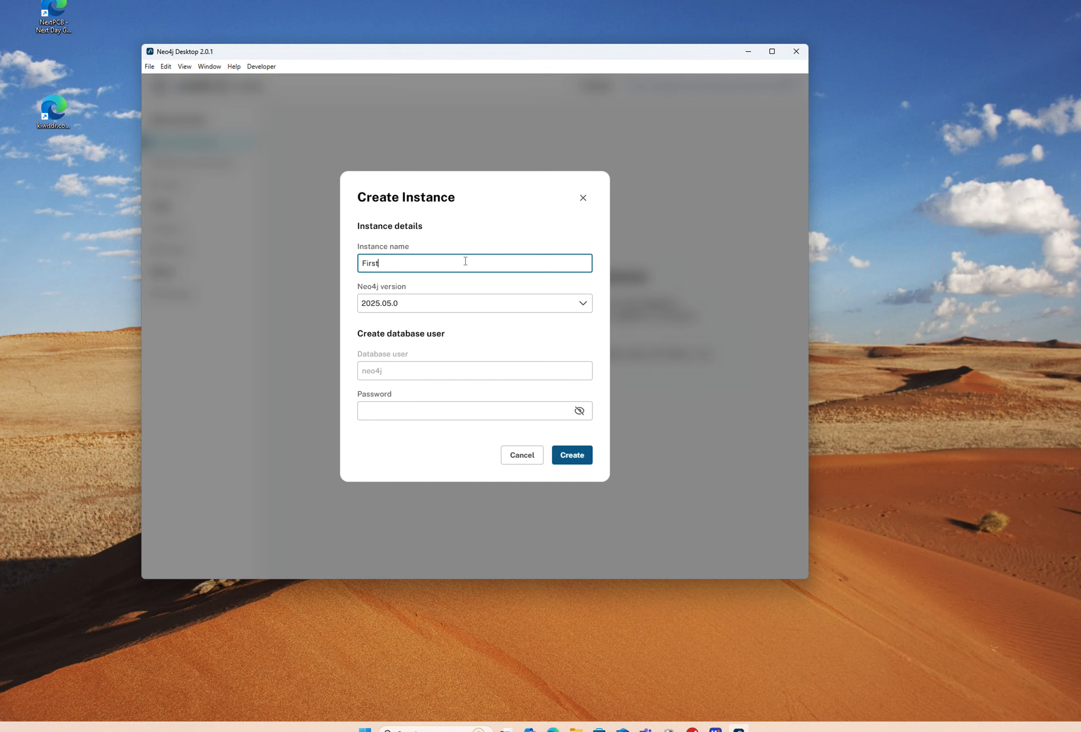
pyautogui.write('_instance')
pyautogui.click(577, 454)
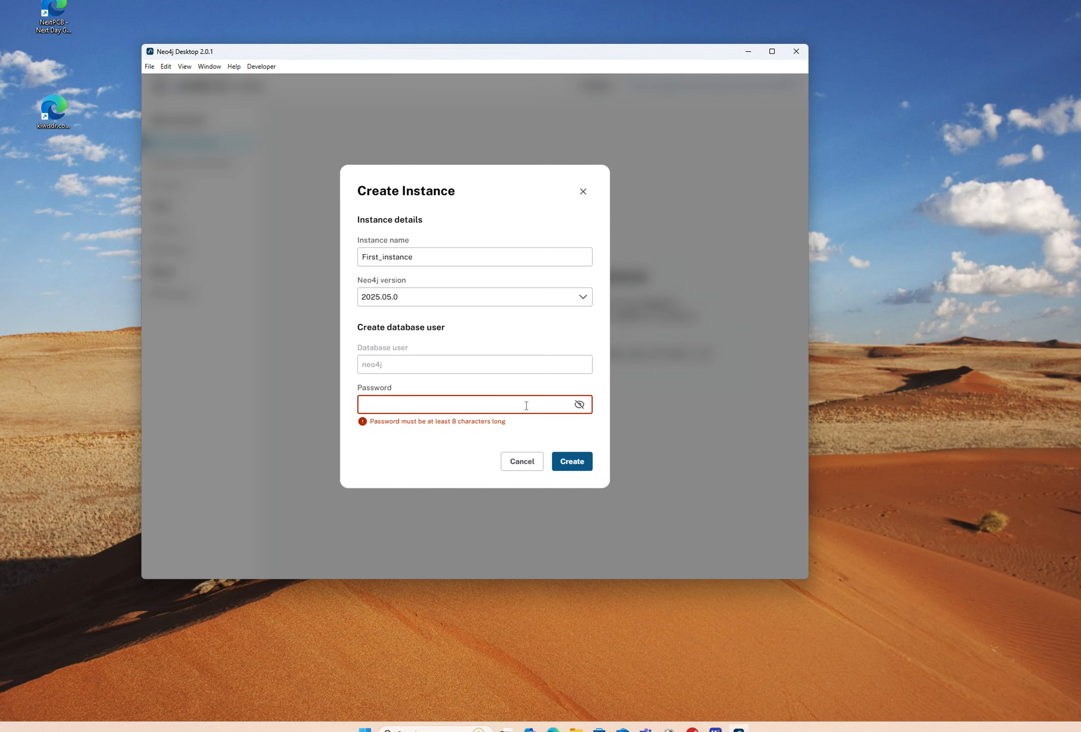
pyautogui.click(461, 405)
pyautogui.write('password')
pyautogui.click(563, 460)
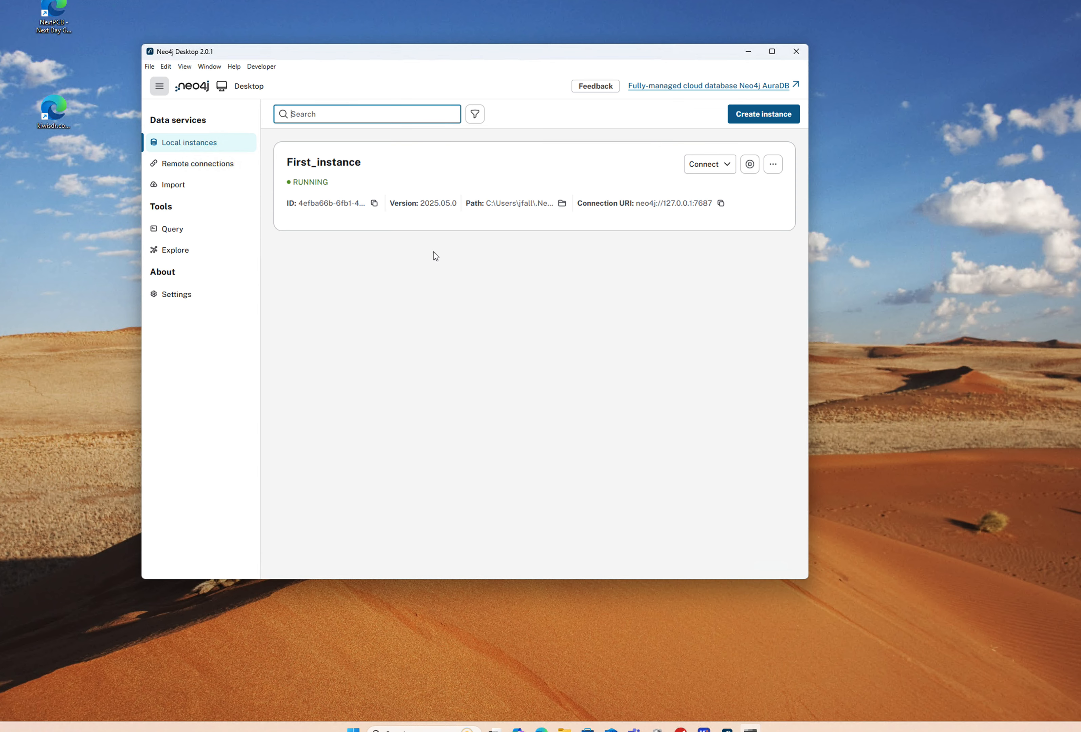
# Step: Switch to the Import view and dismiss the table file picker without choosing a file
pyautogui.click(174, 187)
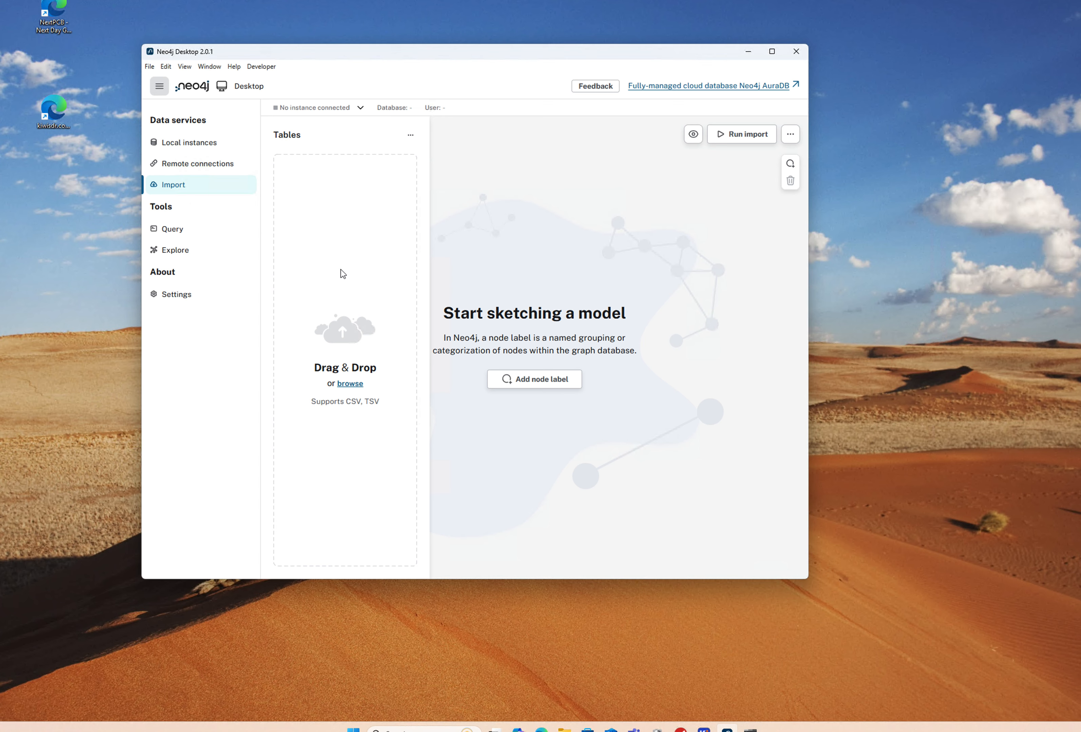
pyautogui.click(352, 385)
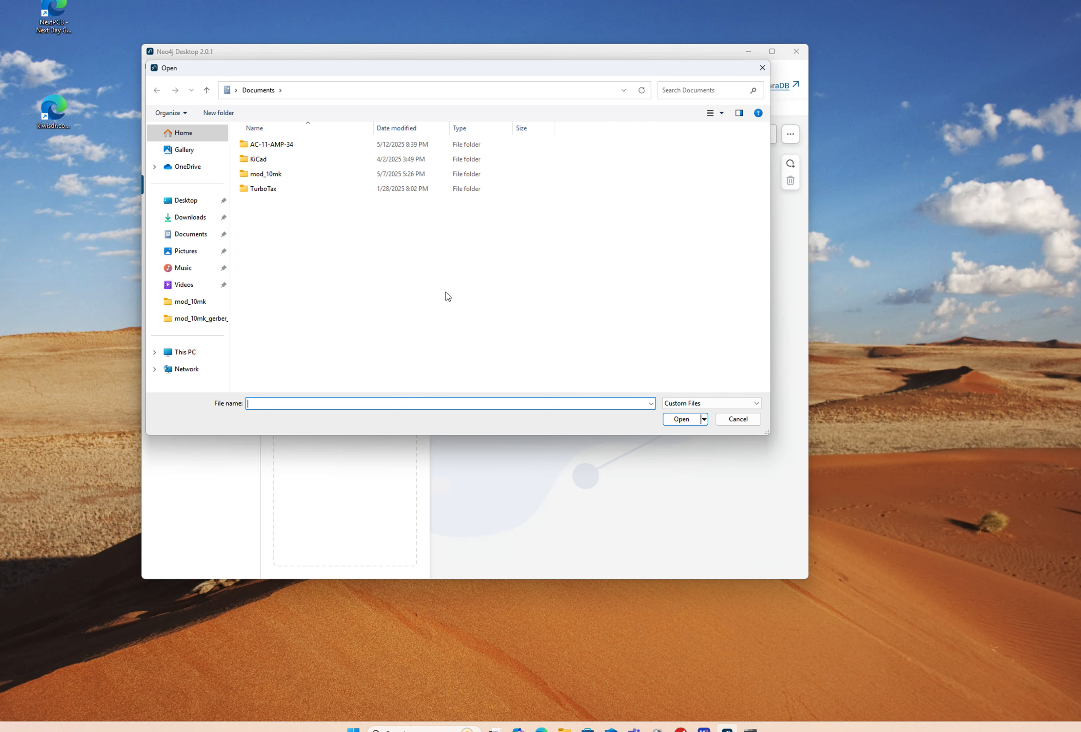
pyautogui.click(736, 422)
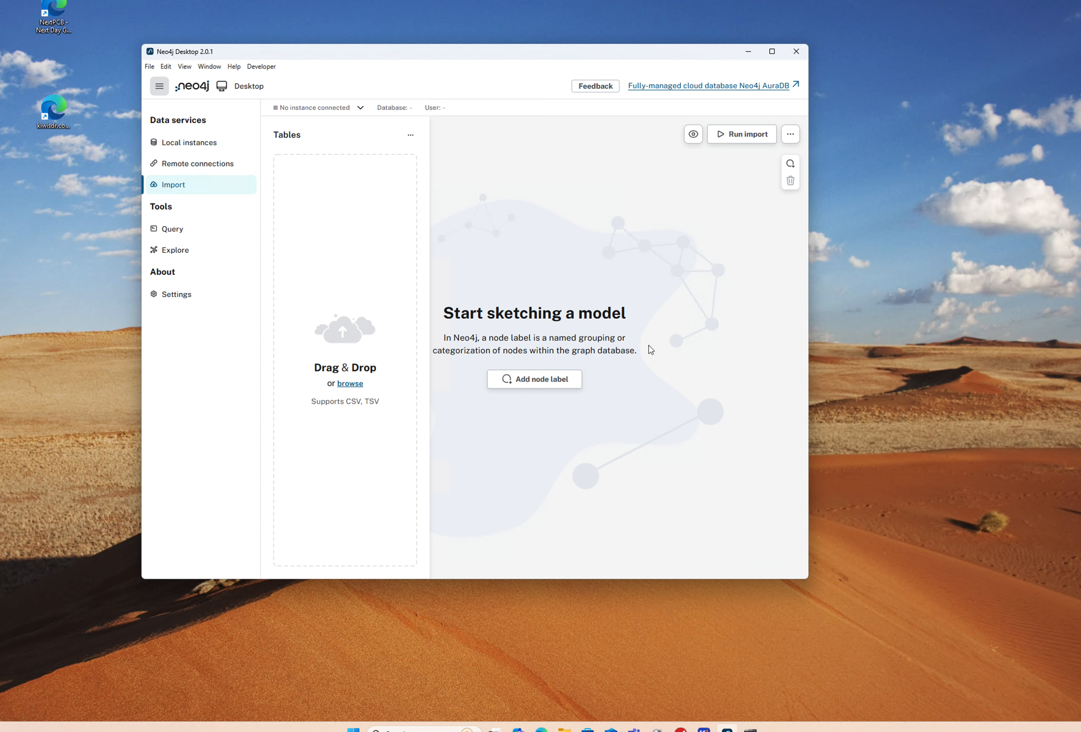
# Step: Browse the C: drive's Program Files and Program Files (x86) folders in File Explorer
pyautogui.click(565, 729)
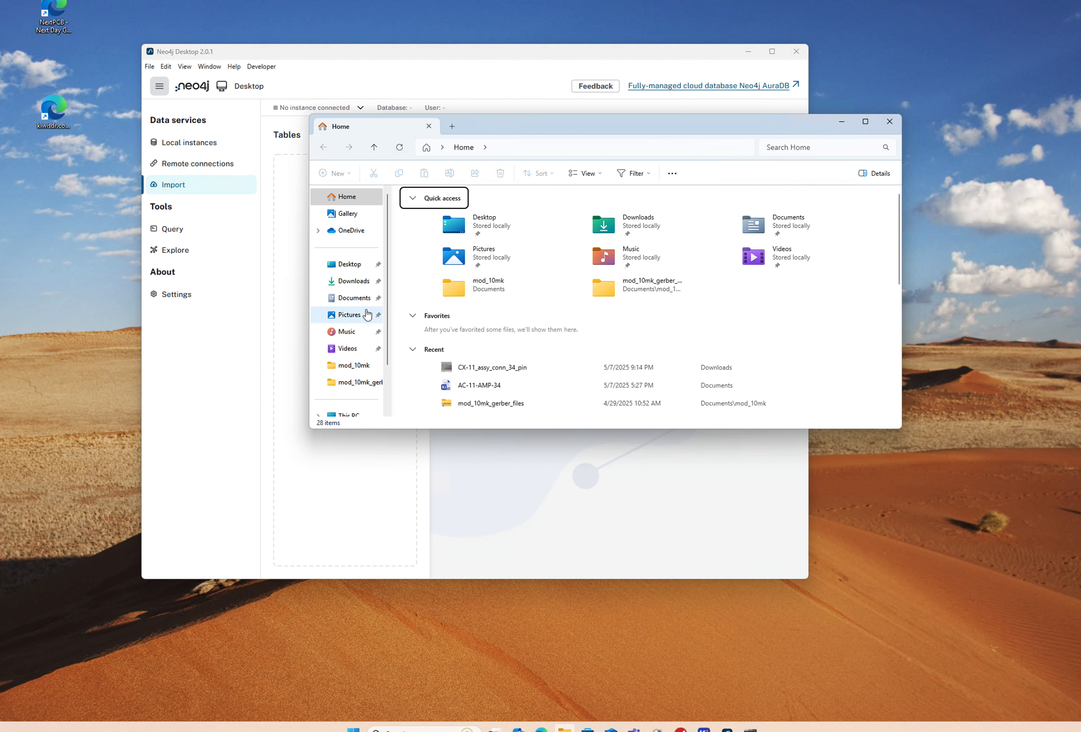
pyautogui.scroll(-1, 338, 279)
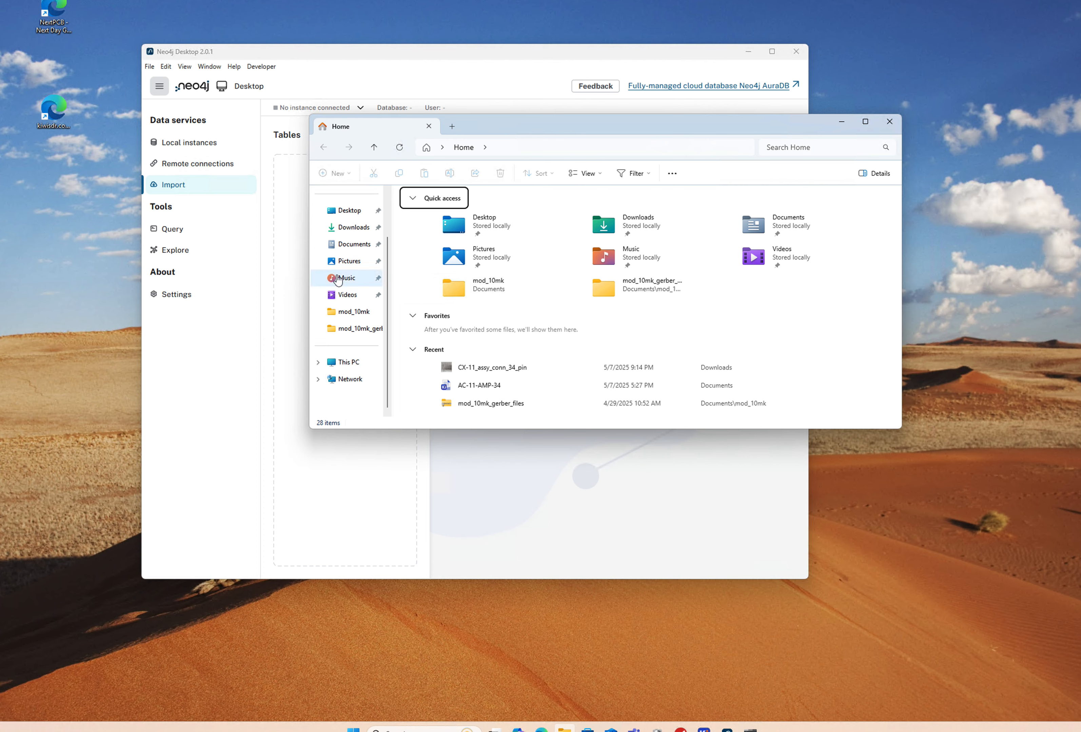
pyautogui.click(351, 364)
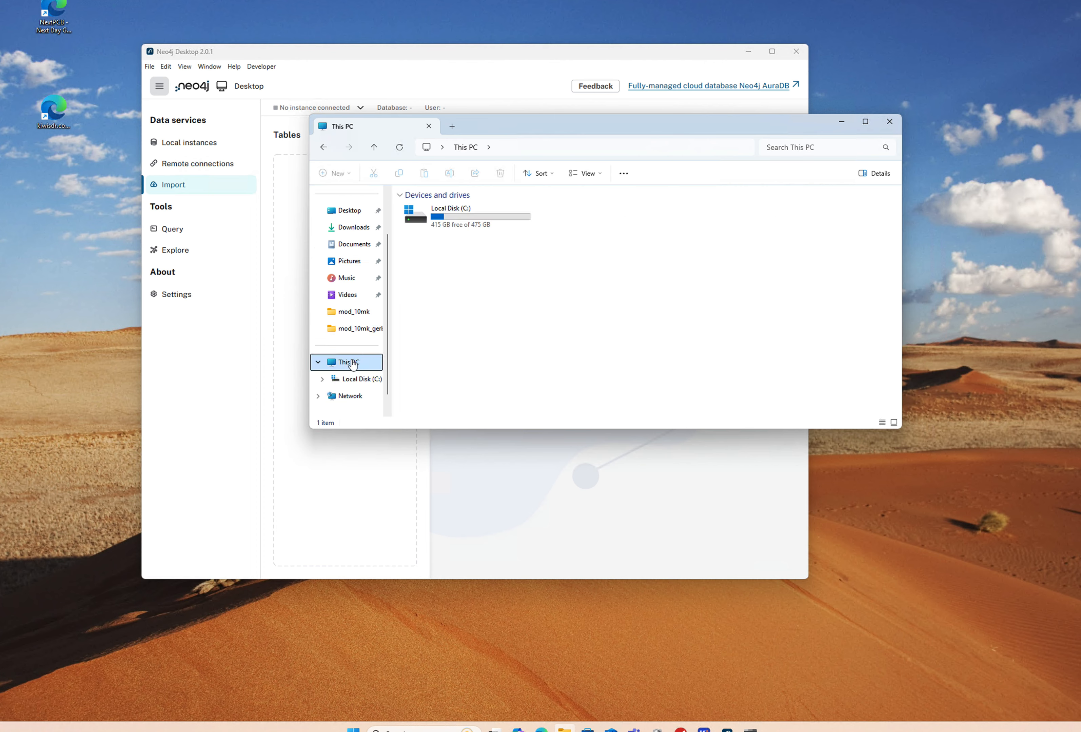
pyautogui.doubleClick(460, 218)
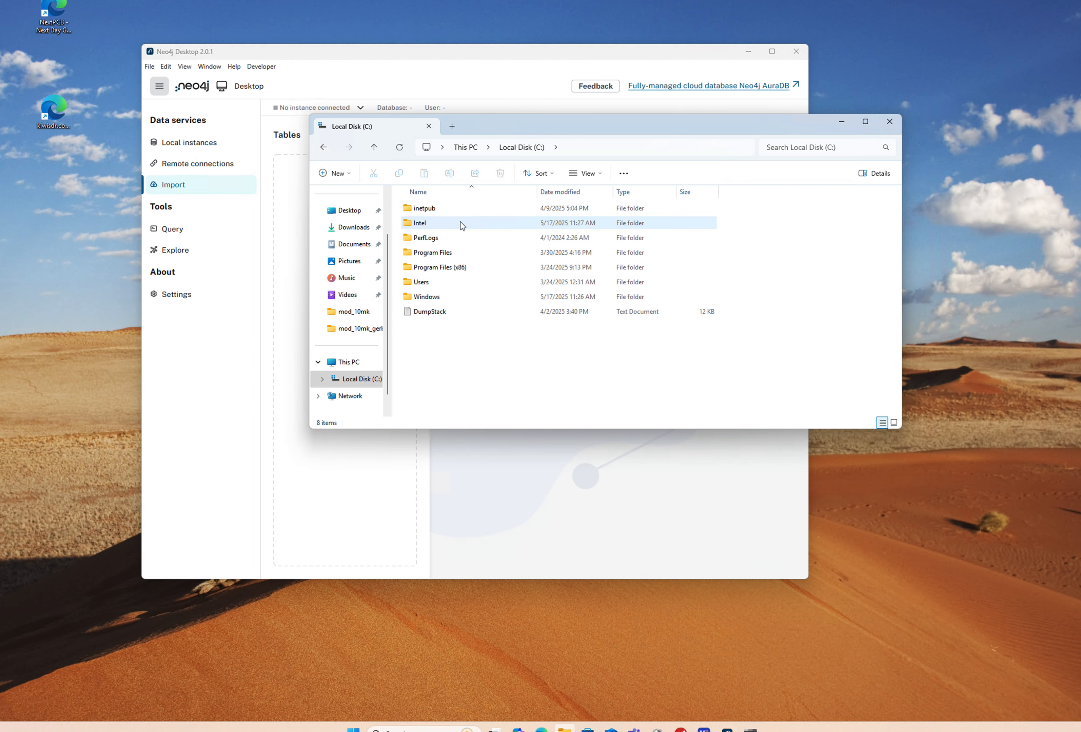
pyautogui.doubleClick(432, 252)
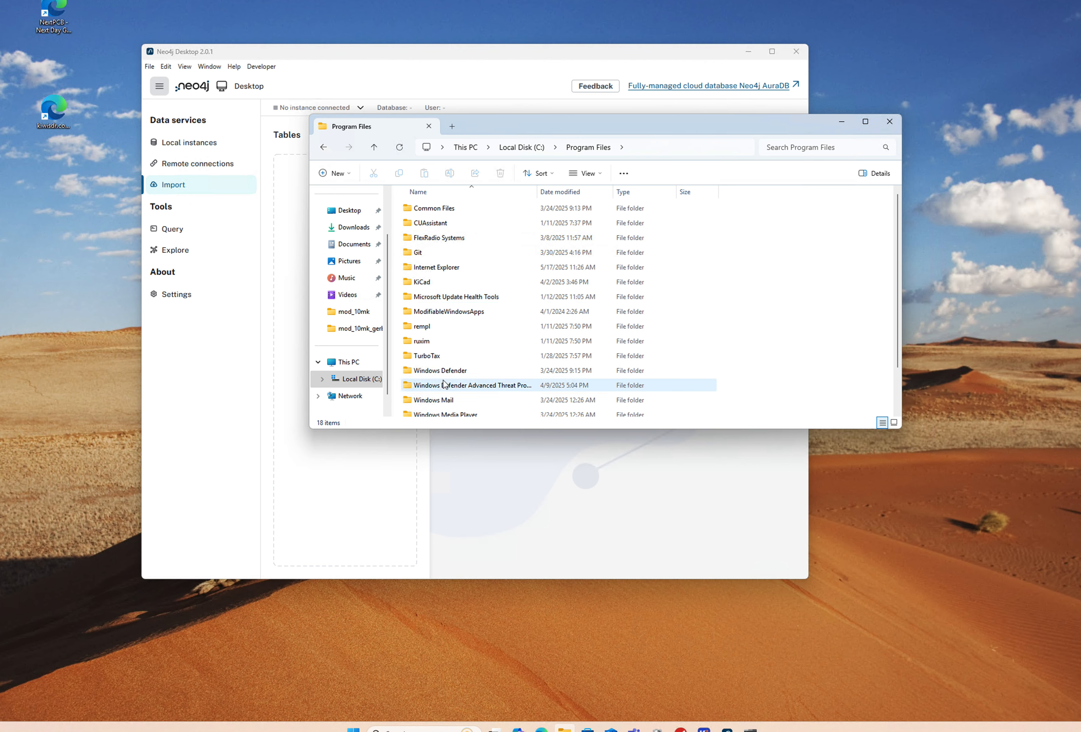
pyautogui.scroll(-2, 437, 359)
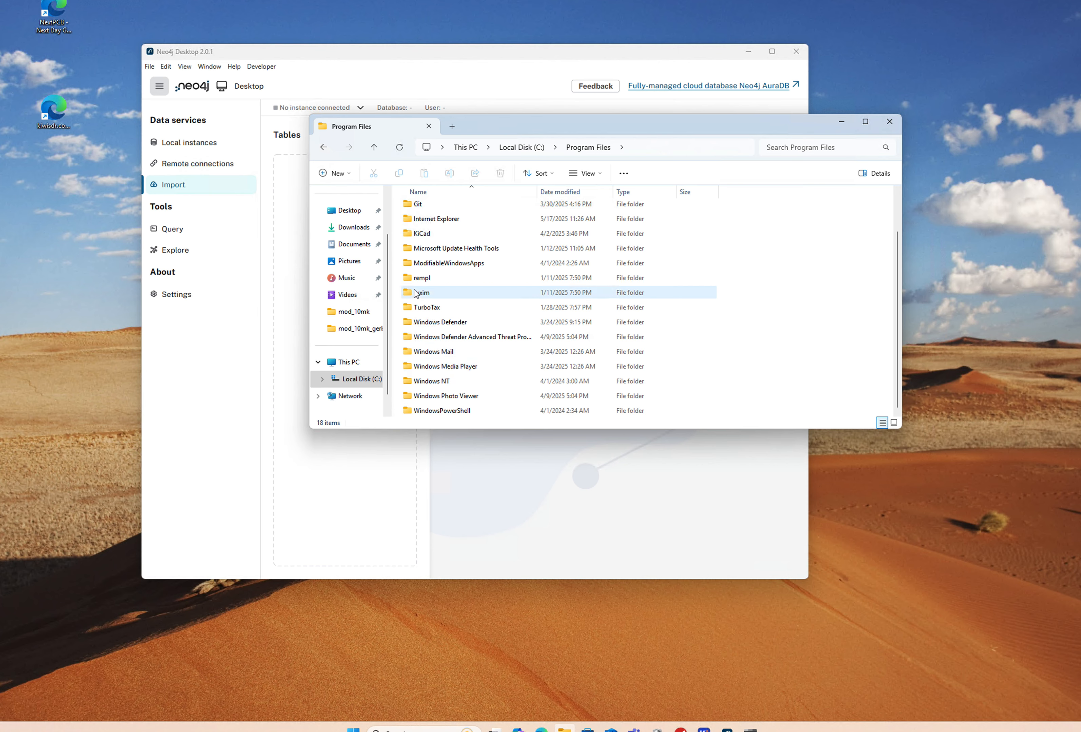
pyautogui.scroll(3, 406, 281)
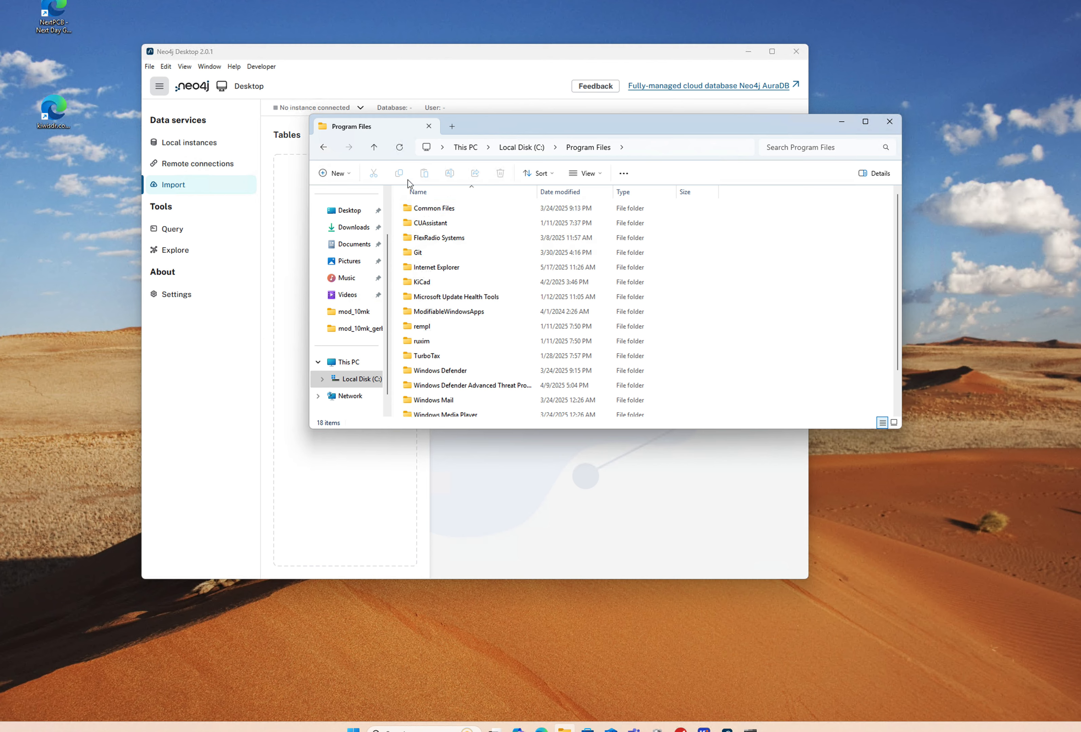
pyautogui.click(323, 147)
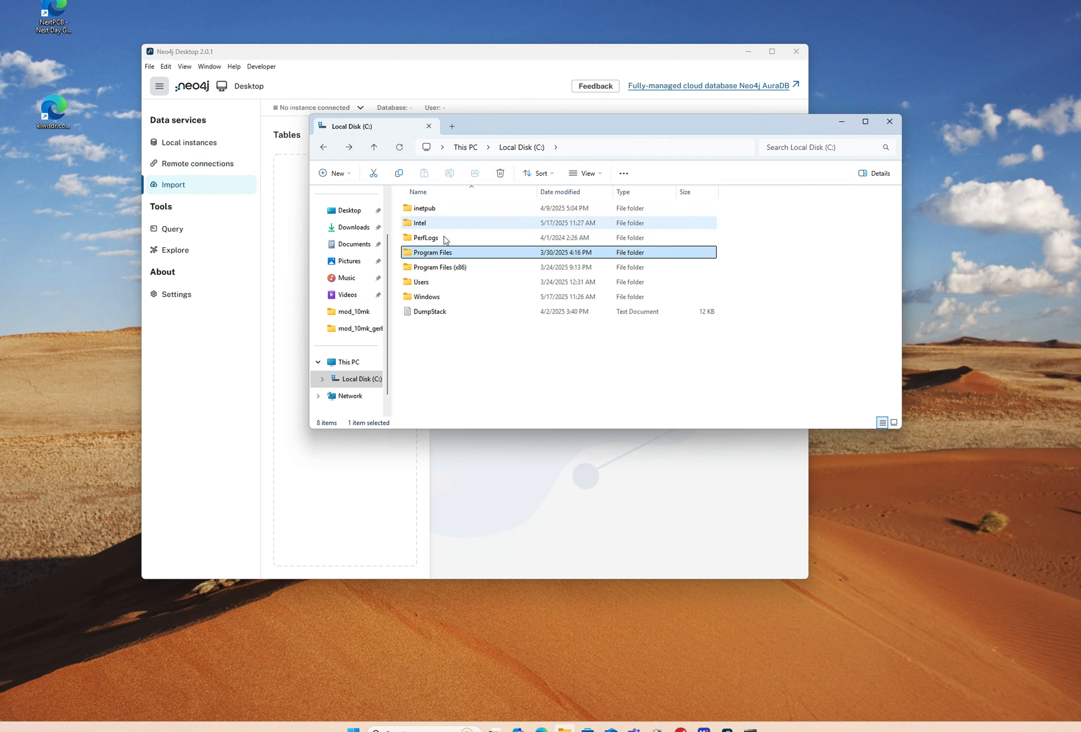
pyautogui.click(438, 267)
pyautogui.doubleClick(436, 267)
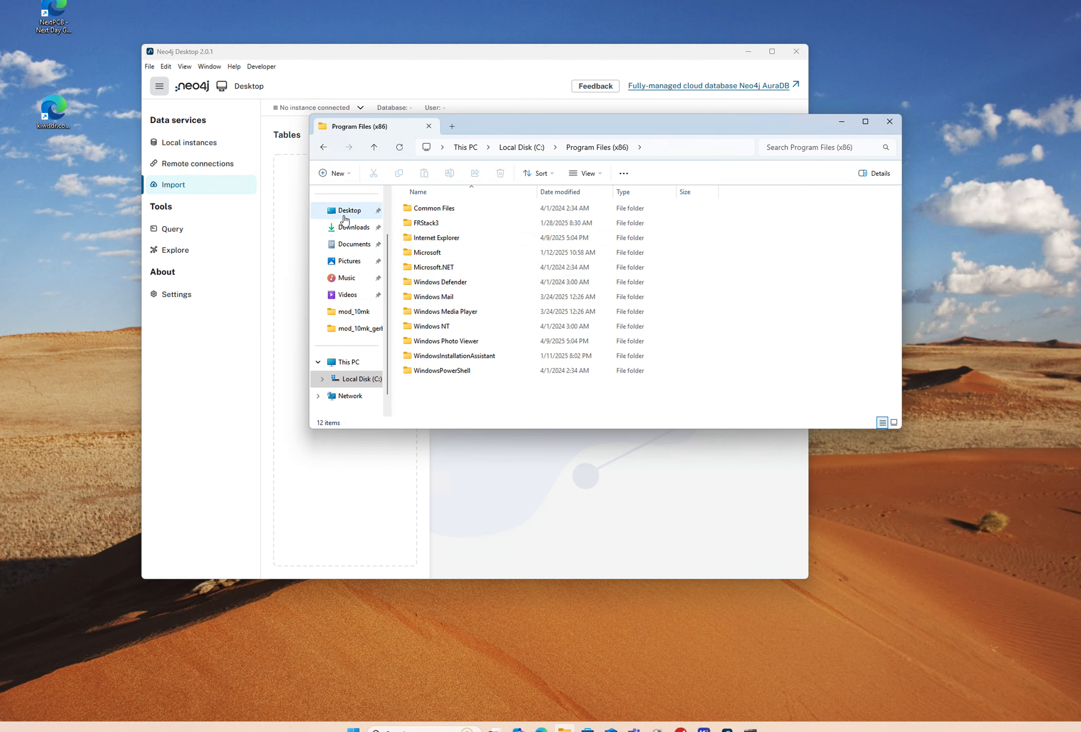
pyautogui.click(322, 148)
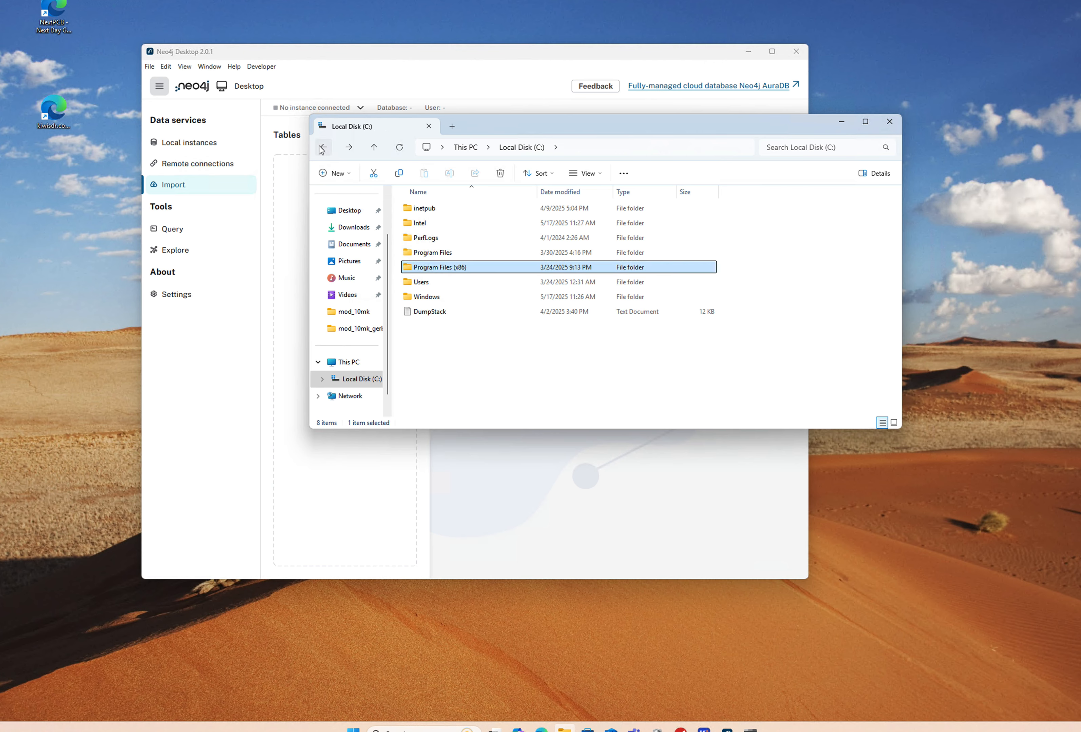
# Step: Open Users > home folder > .Neo4jDesktop2, peeking into its Config and Cache subfolders
pyautogui.doubleClick(421, 282)
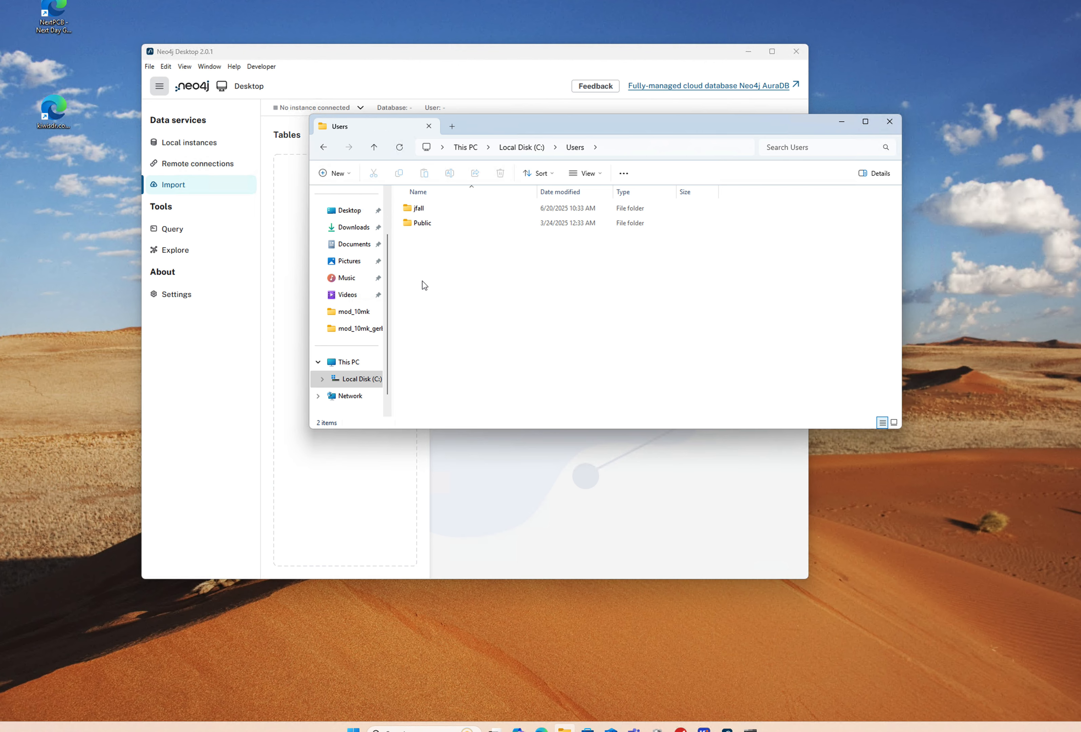
pyautogui.doubleClick(416, 208)
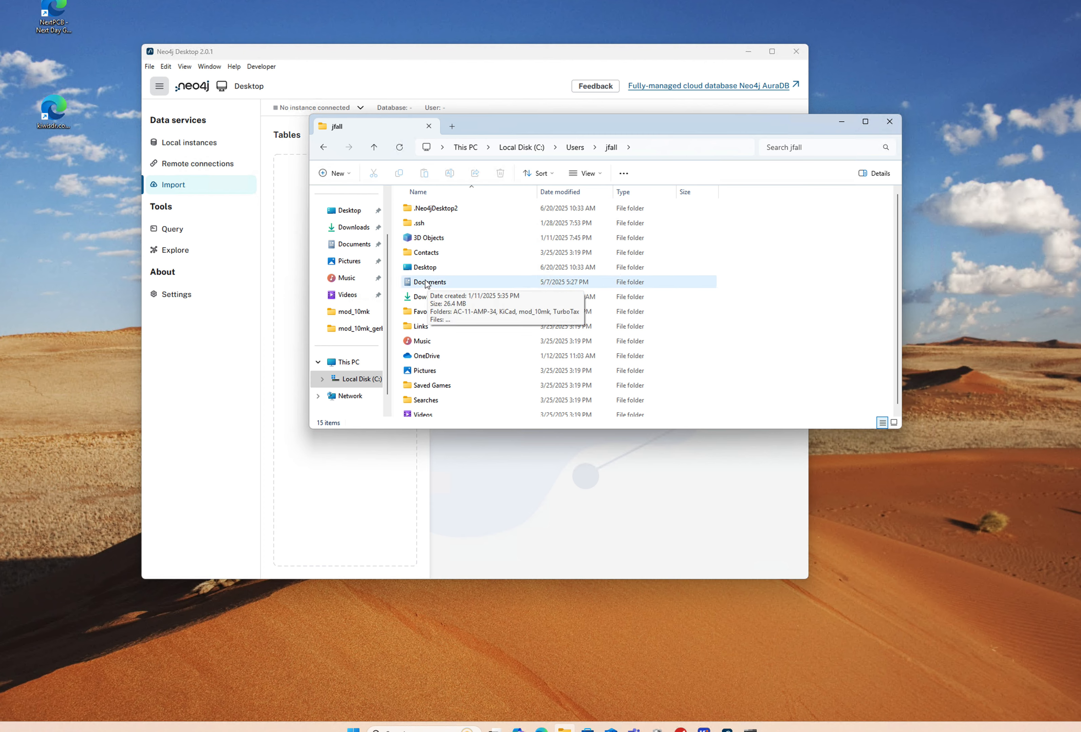
pyautogui.doubleClick(425, 210)
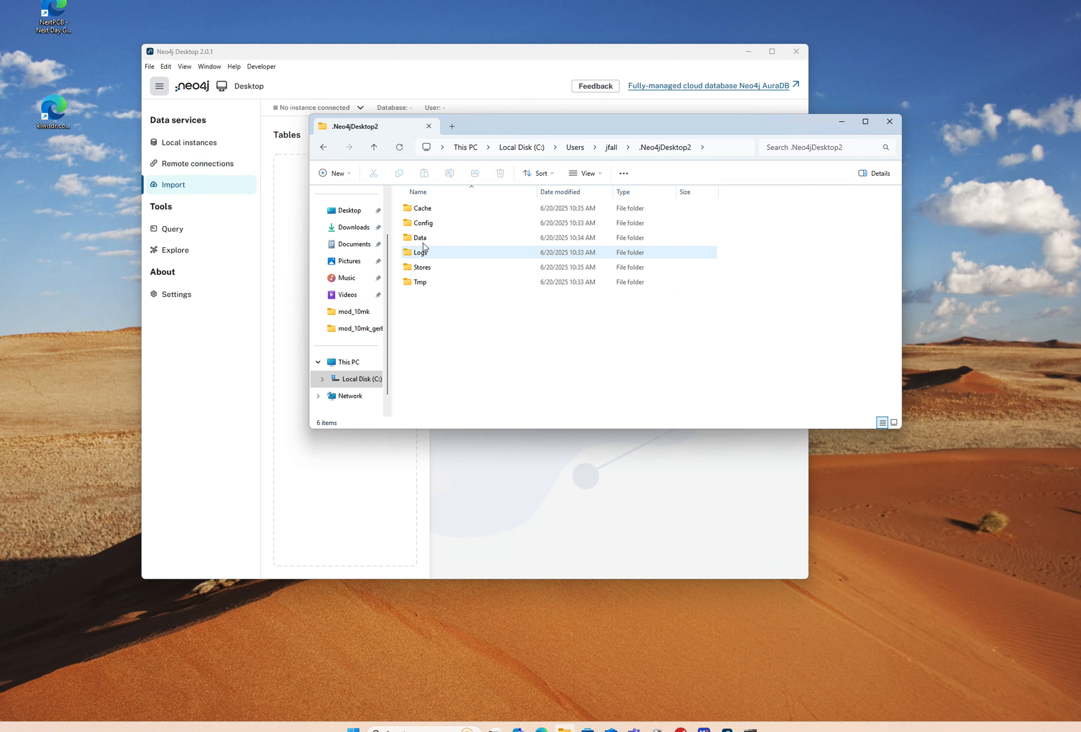
pyautogui.doubleClick(422, 223)
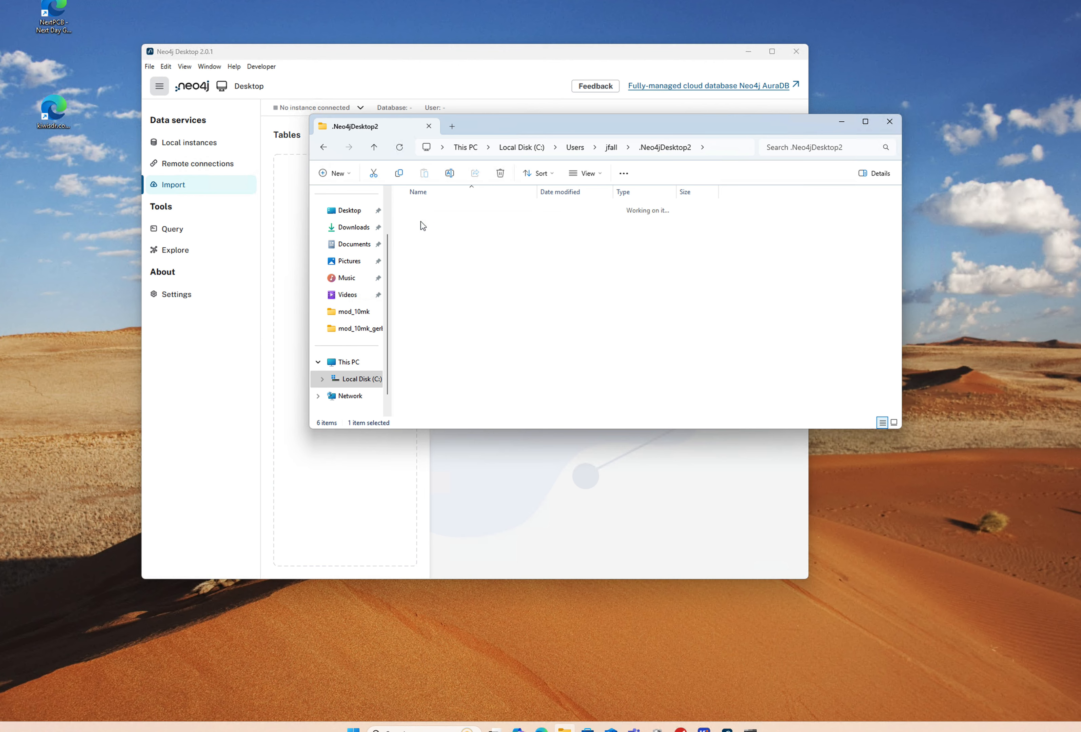
pyautogui.click(324, 147)
pyautogui.doubleClick(433, 209)
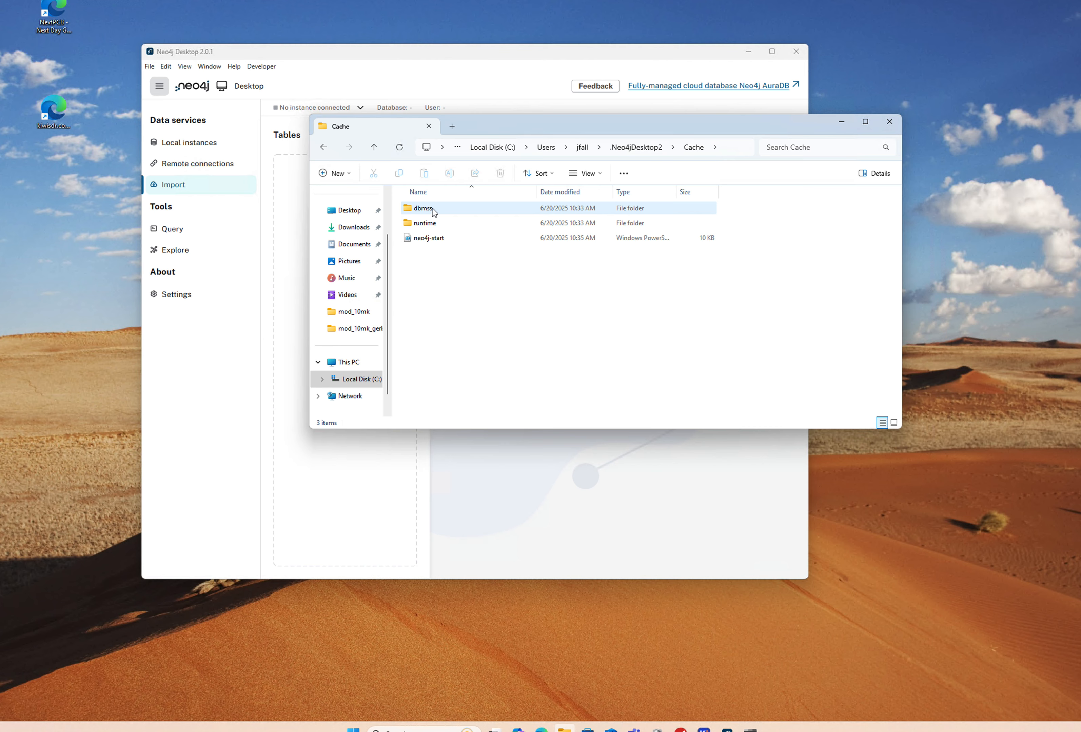
pyautogui.click(439, 238)
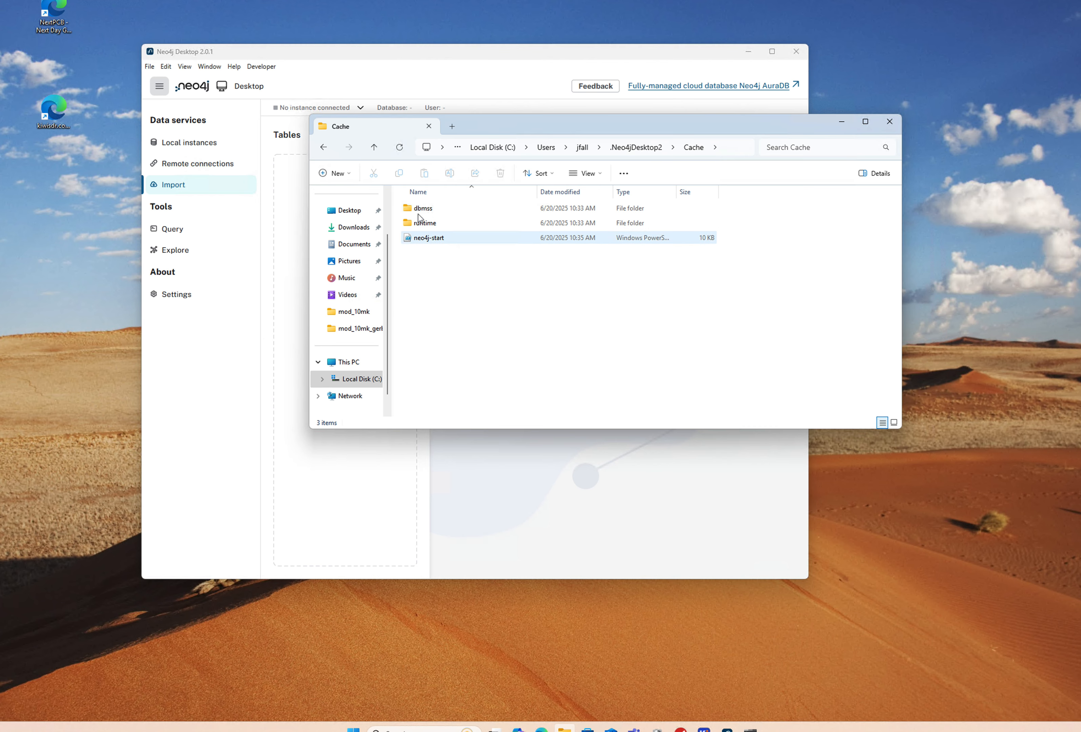
pyautogui.click(323, 147)
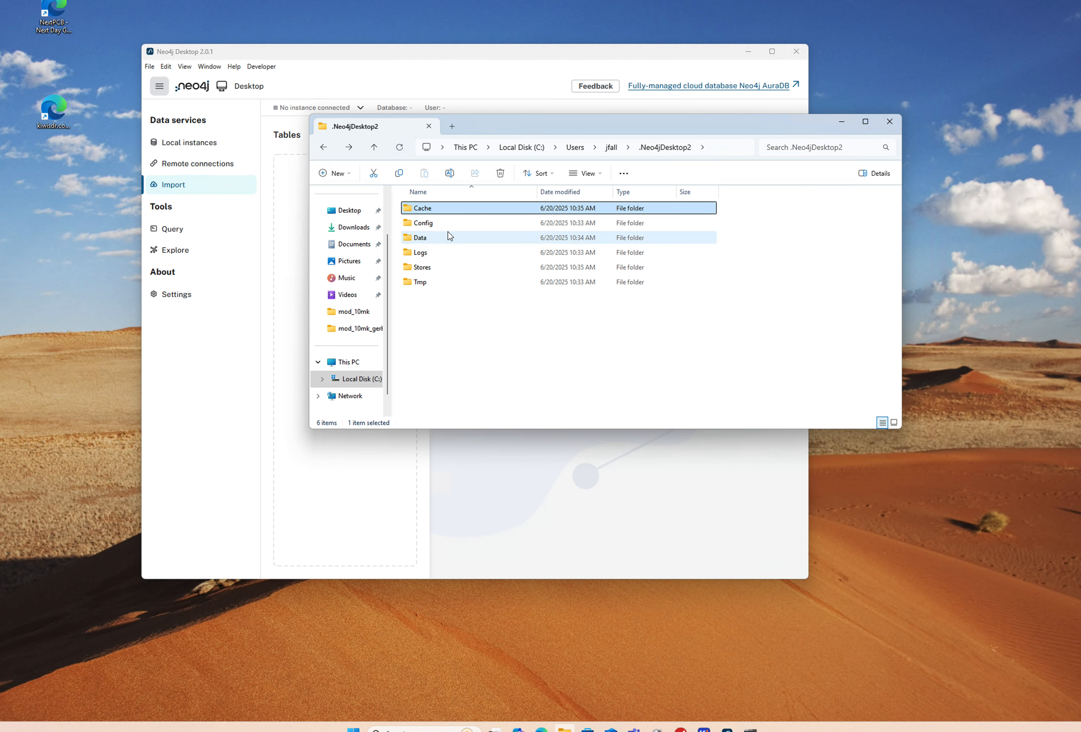
pyautogui.moveTo(447, 233)
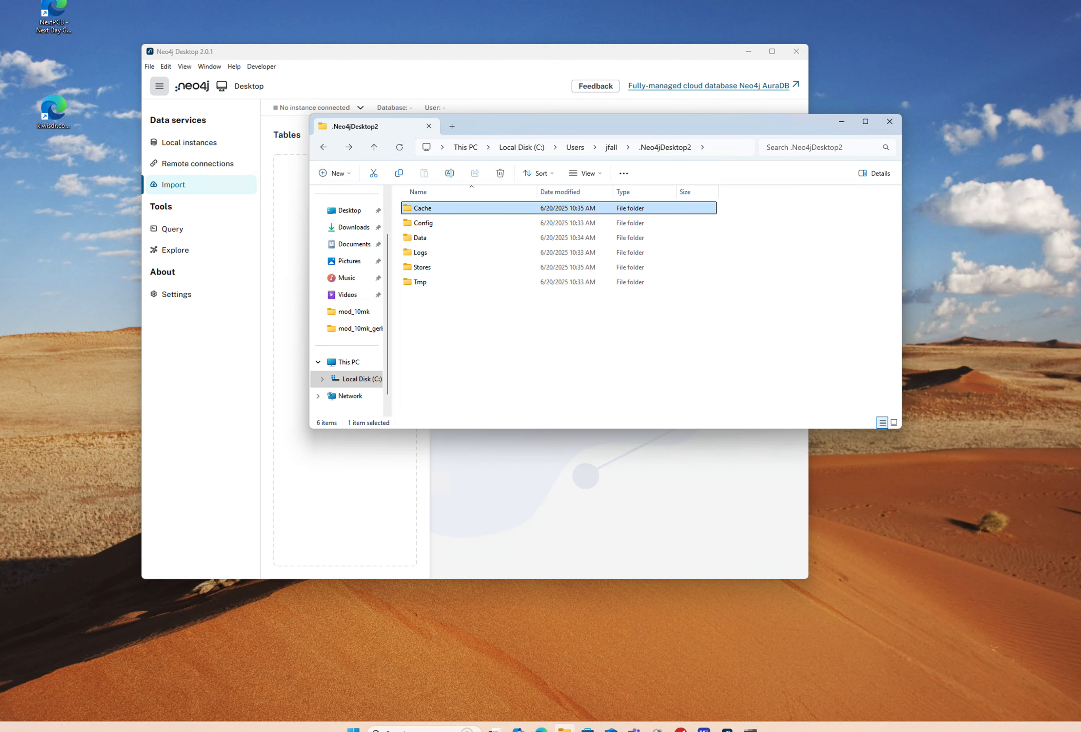
pyautogui.click(30, 731)
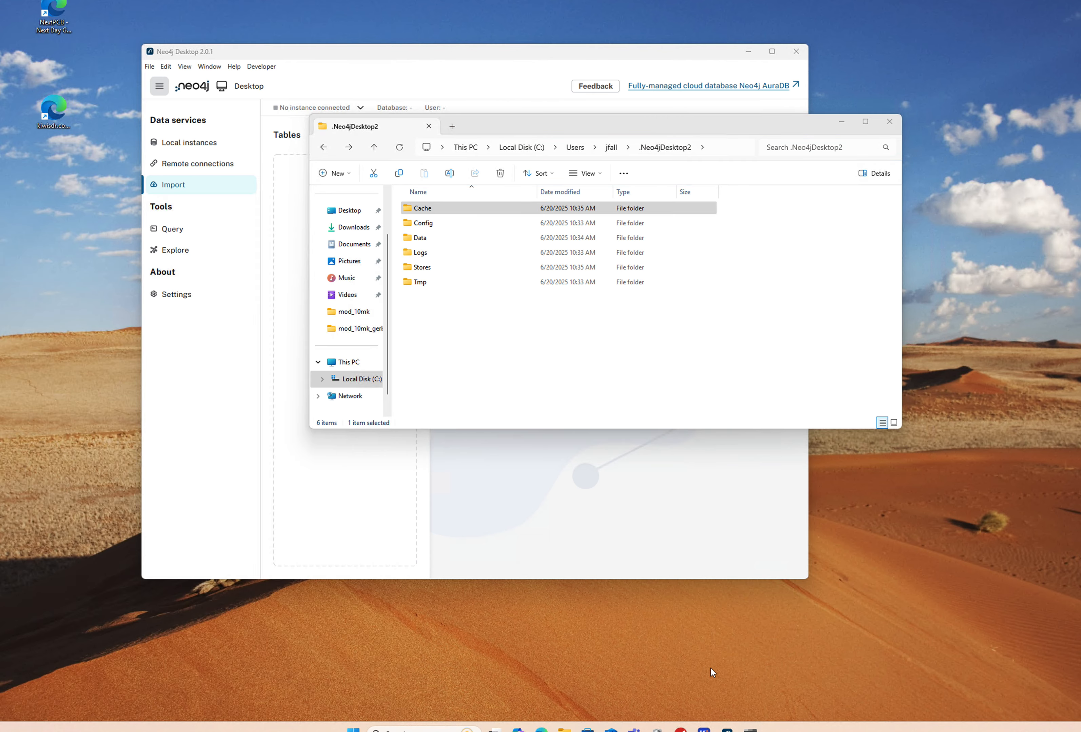
pyautogui.moveTo(30, 731)
# Step: Launch Command Prompt via a Windows search for cmd, then bring up Microsoft Edge
pyautogui.click(445, 729)
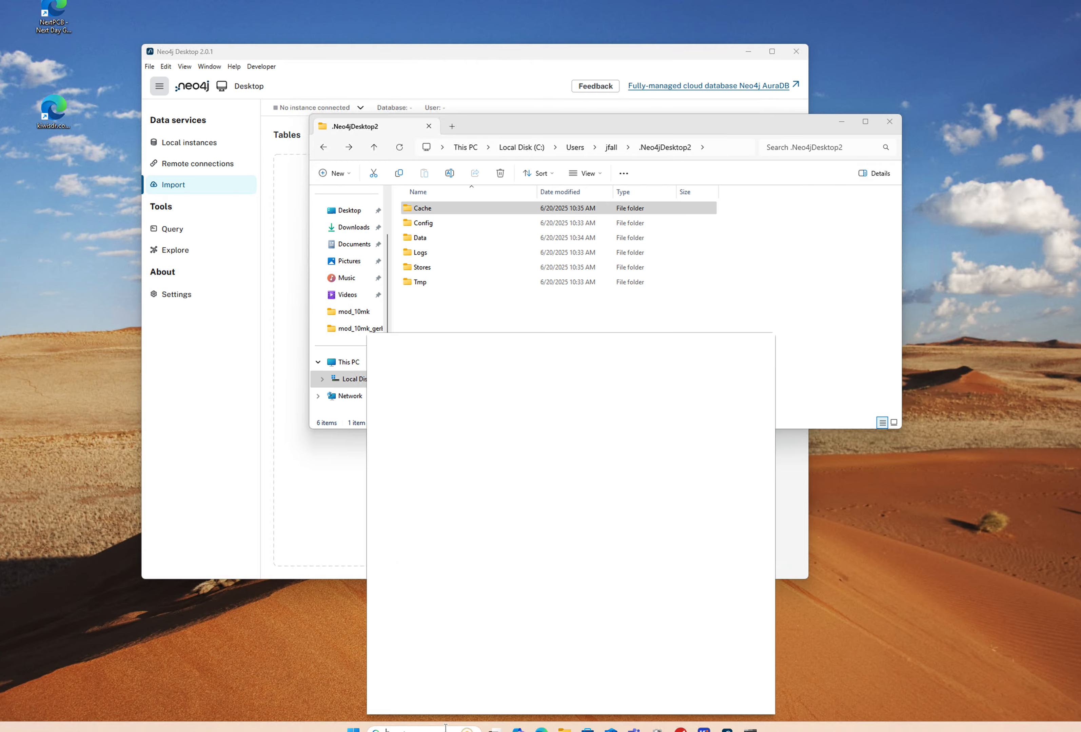
pyautogui.write('cmd')
pyautogui.press('Return')
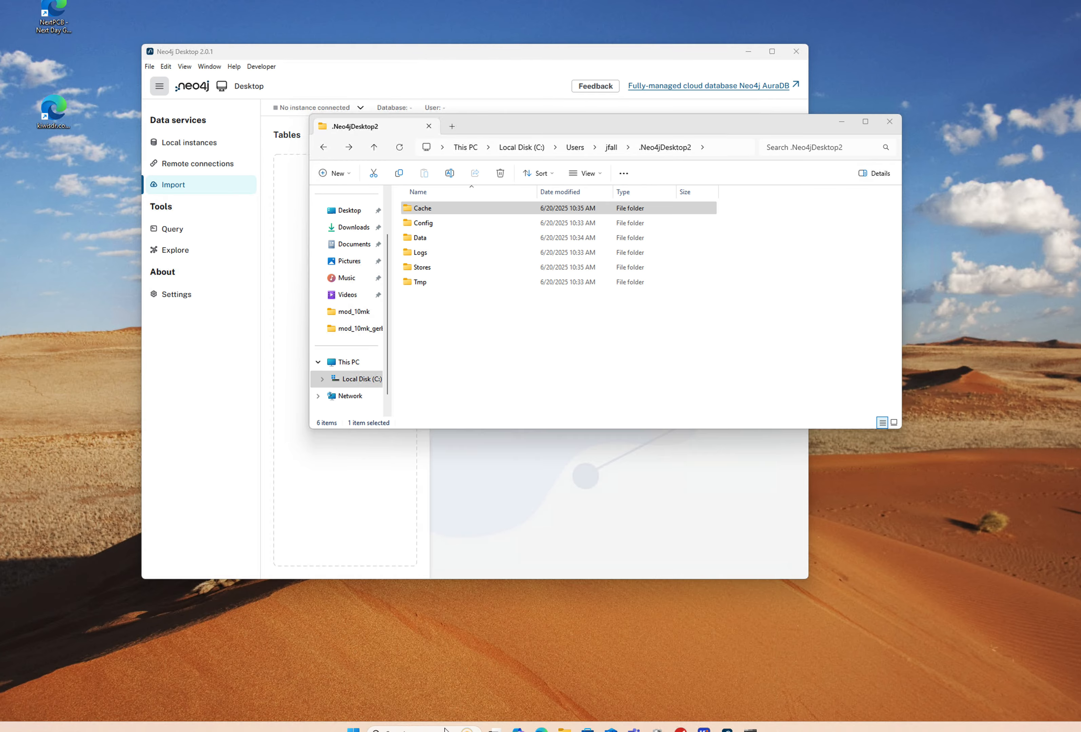
pyautogui.moveTo(323, 160); pyautogui.dragTo(653, 277)
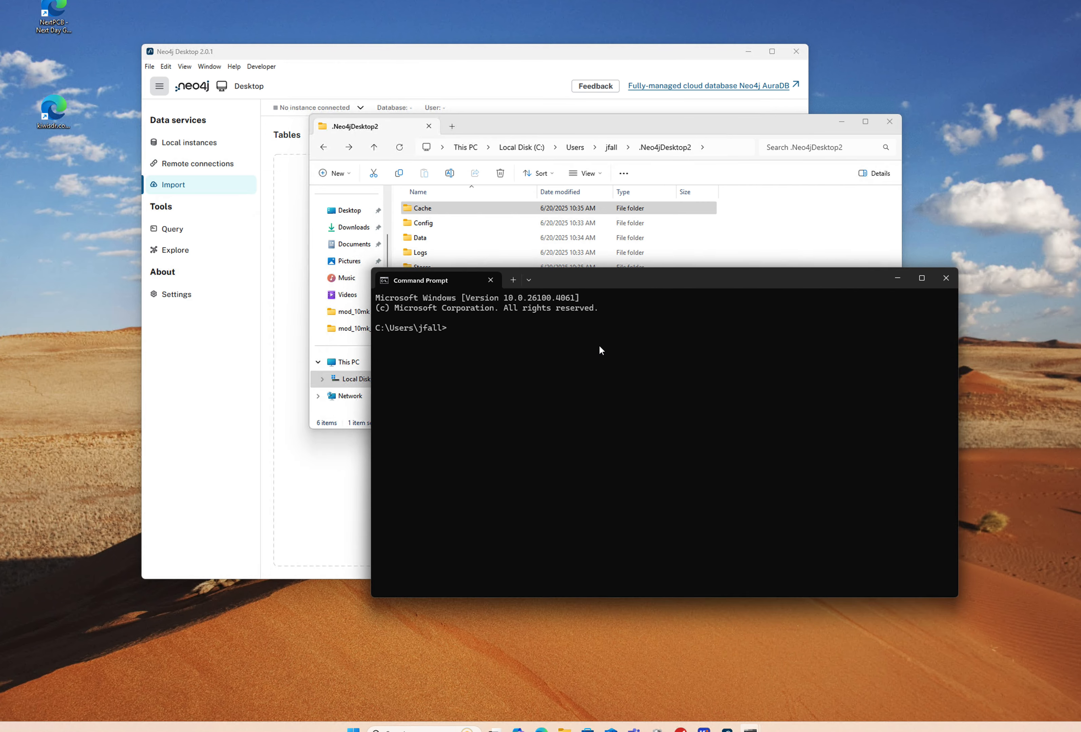
pyautogui.click(540, 729)
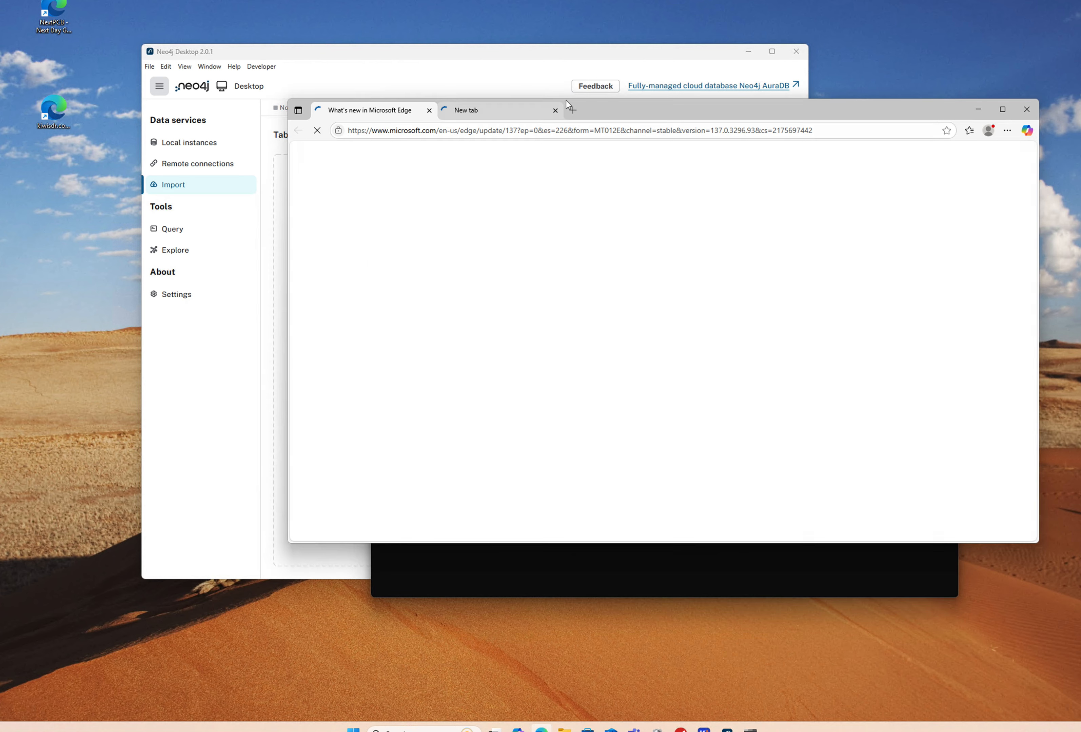
pyautogui.moveTo(641, 108); pyautogui.dragTo(478, 123)
# Step: Load google.com from Edge's address bar
pyautogui.doubleClick(368, 145)
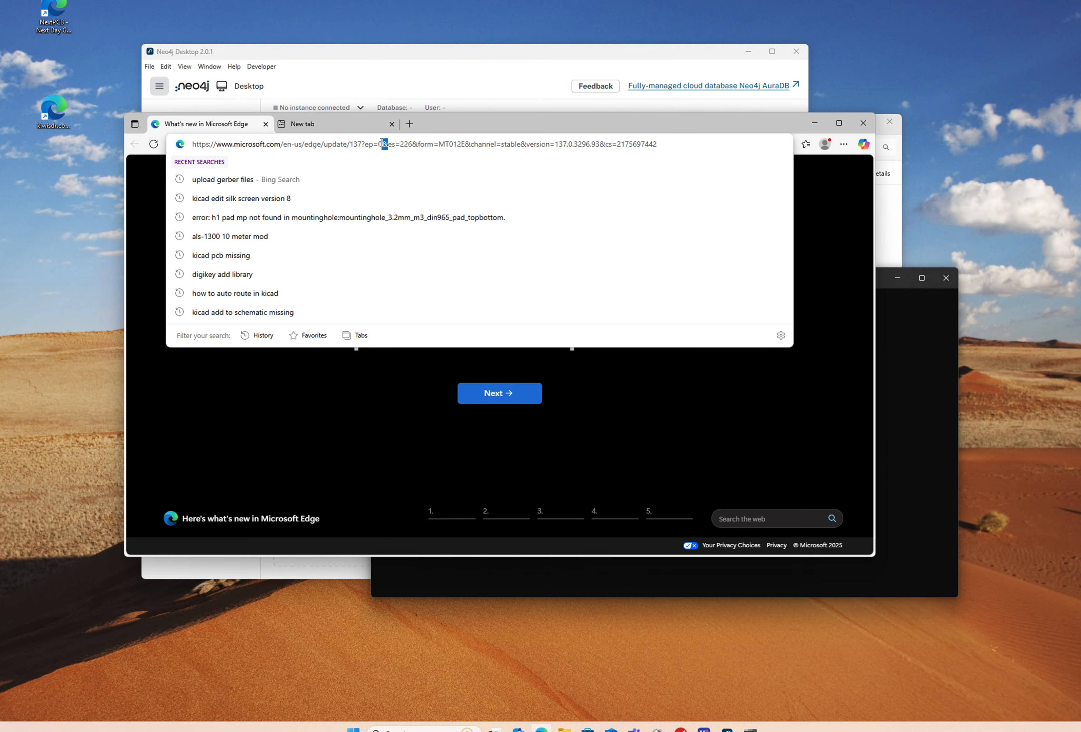
pyautogui.tripleClick(381, 143)
pyautogui.write('google.com')
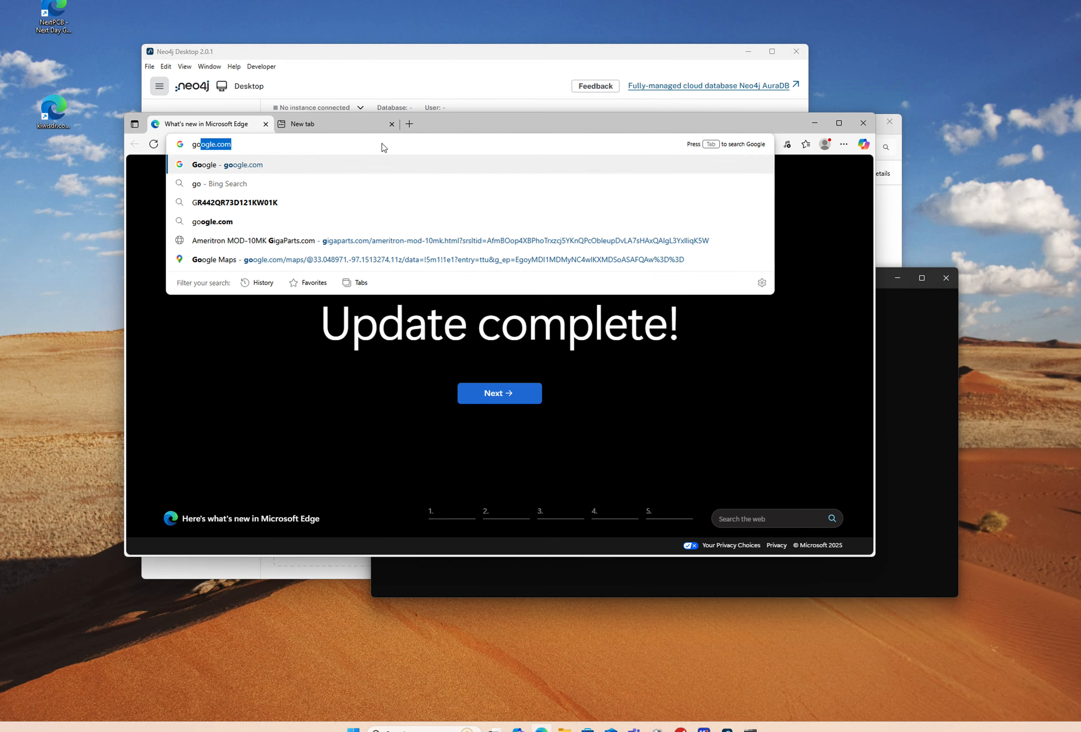
pyautogui.press('Return')
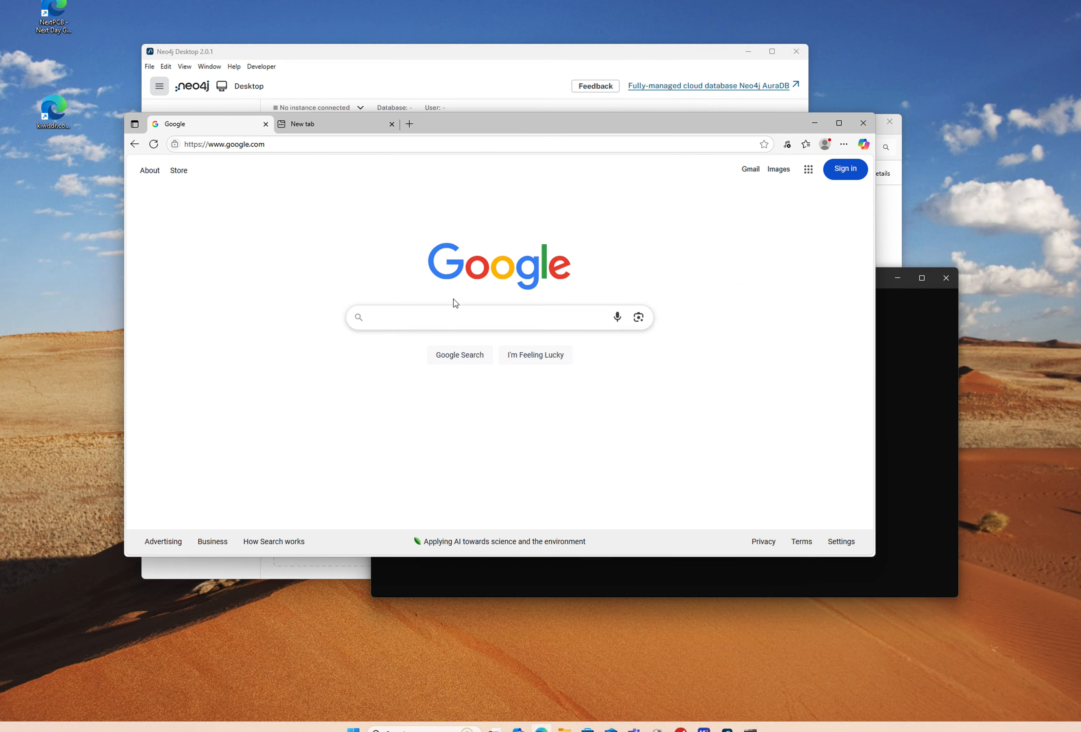
# Step: Search 'windows list path variables' and scroll through the results and AI Overview
pyautogui.click(450, 316)
pyautogui.write('window sl')
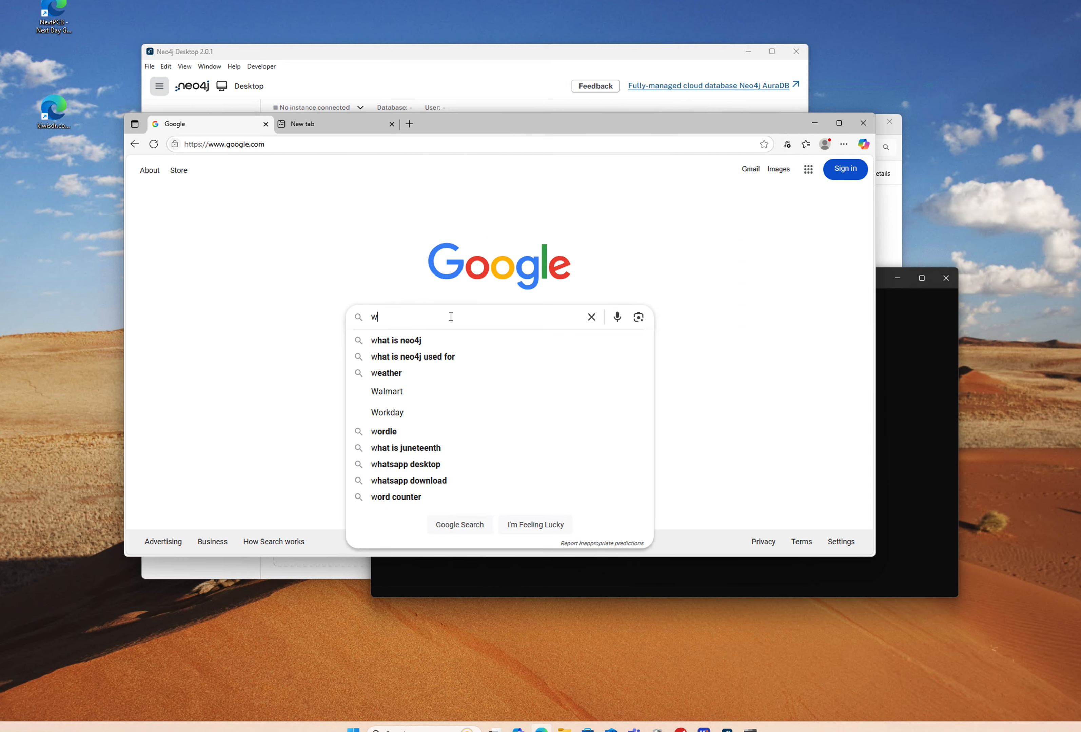
pyautogui.press('BackSpace')
pyautogui.press('BackSpace')
pyautogui.press('BackSpace')
pyautogui.write('s list path')
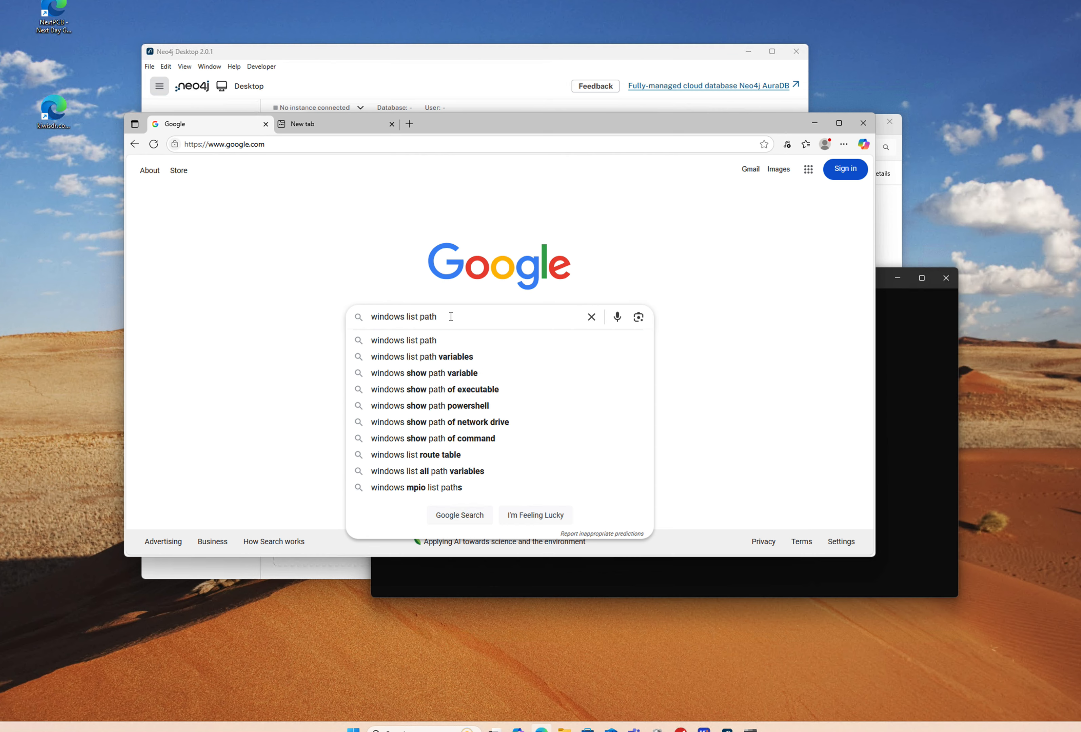
pyautogui.click(415, 357)
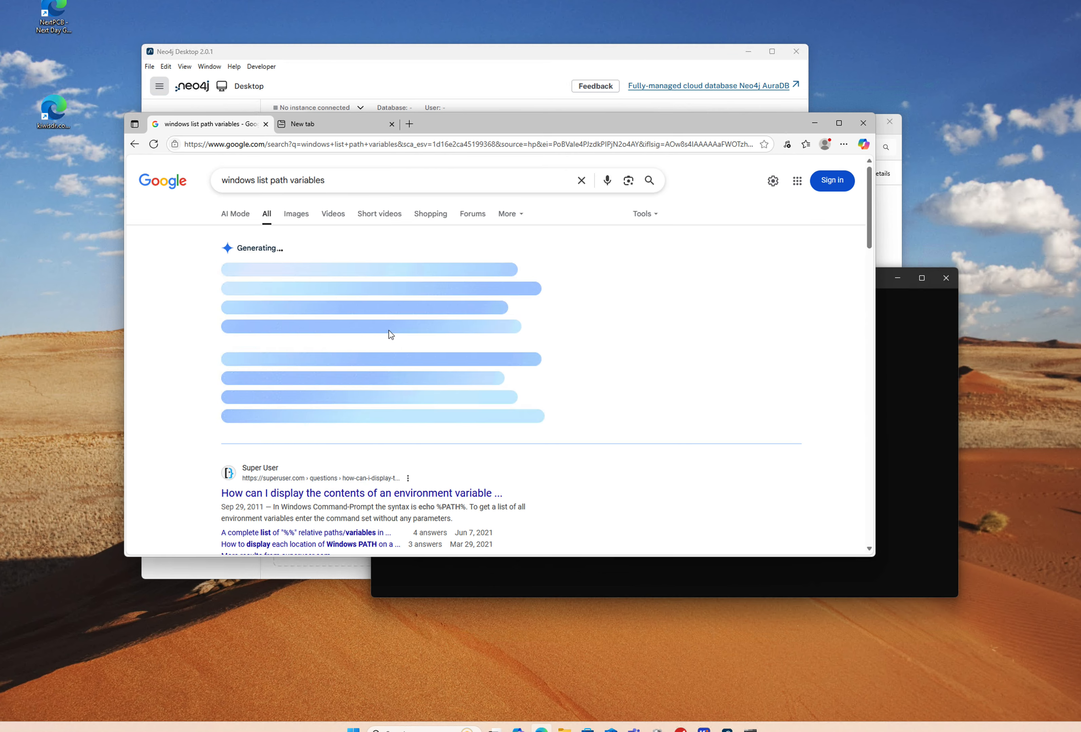
pyautogui.scroll(-1, 386, 339)
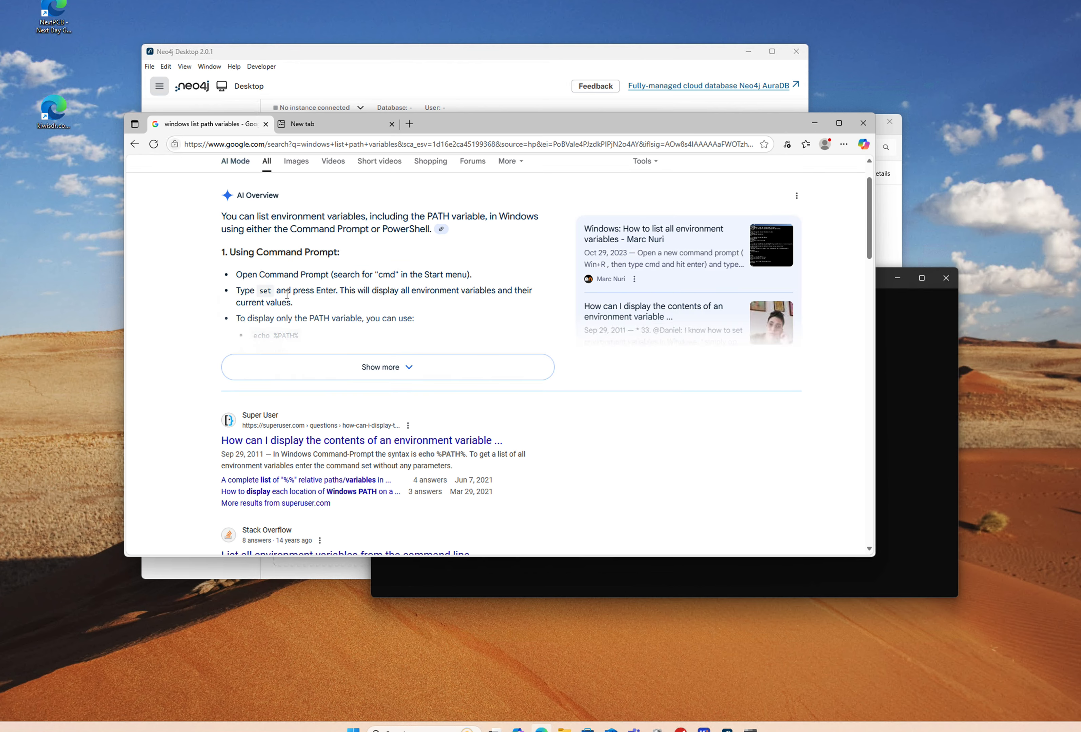
pyautogui.moveTo(513, 125); pyautogui.dragTo(276, 444)
# Step: Run set in Command Prompt and scroll through the variable listing, including Path
pyautogui.click(700, 360)
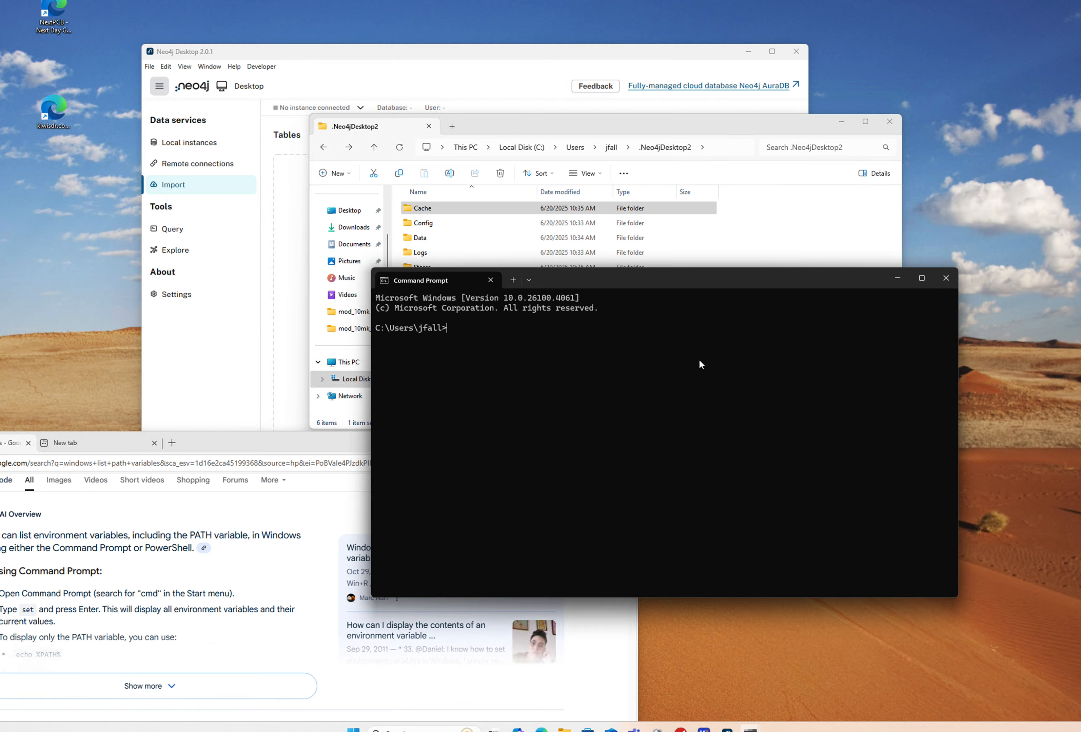
pyautogui.write('set')
pyautogui.press('Return')
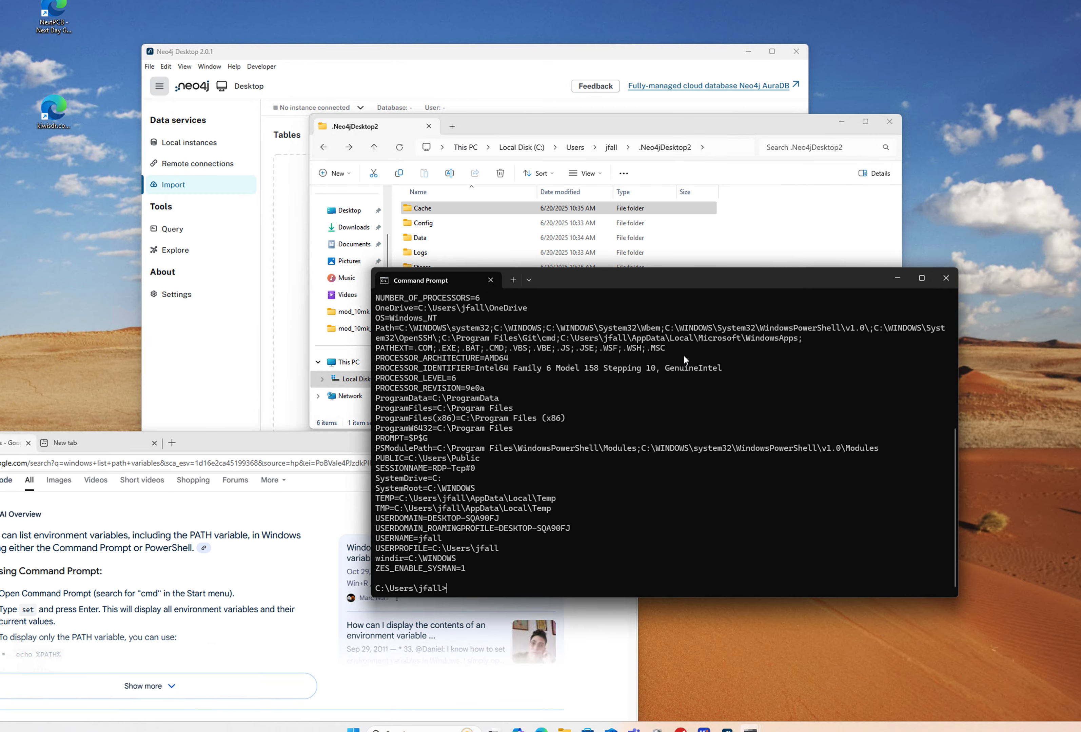
pyautogui.scroll(7, 575, 380)
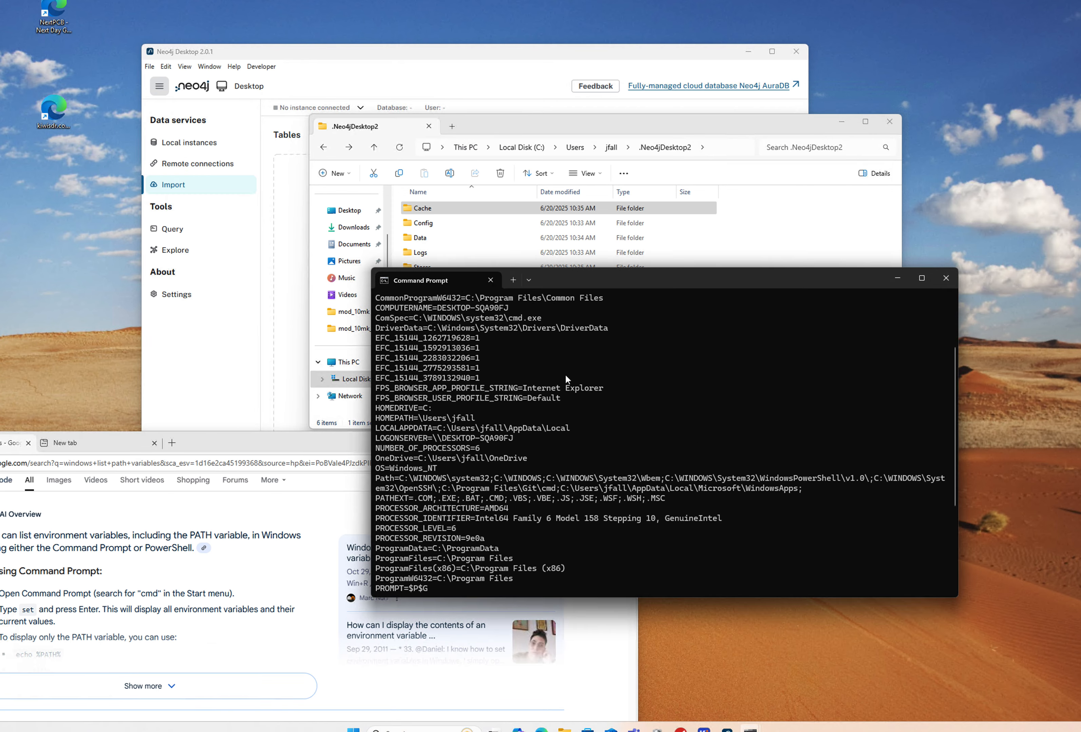
pyautogui.scroll(-3, 563, 373)
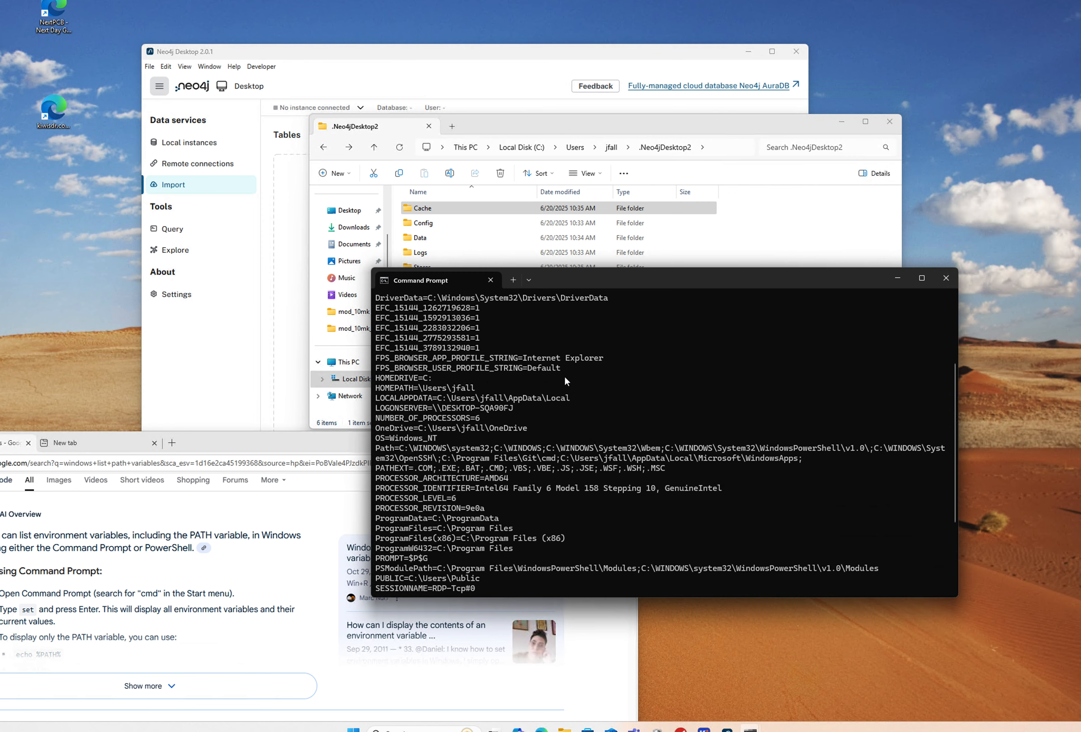
pyautogui.scroll(-1, 544, 370)
pyautogui.scroll(-1, 531, 368)
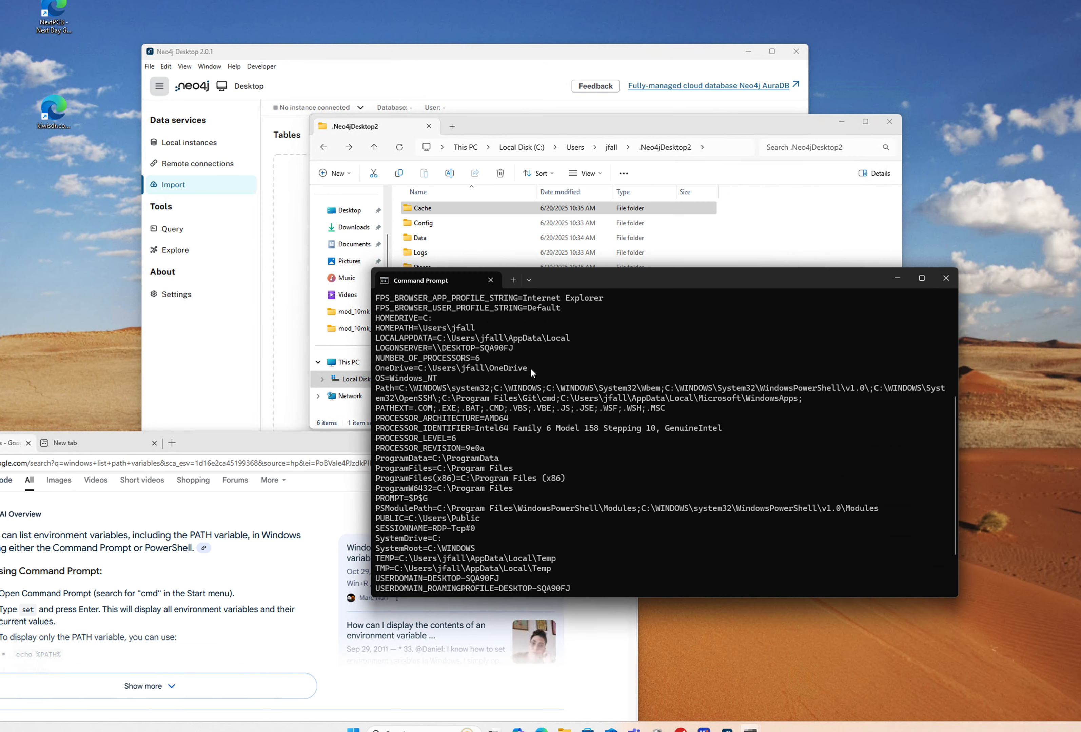
pyautogui.scroll(-1, 521, 372)
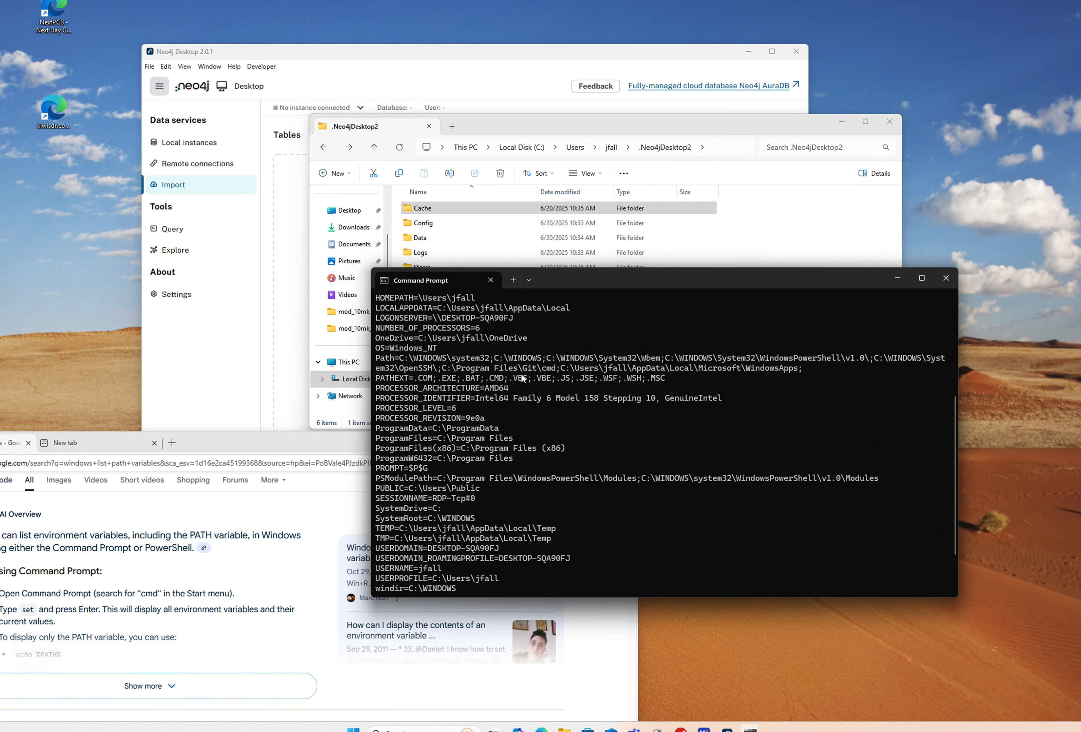
pyautogui.scroll(-1, 521, 373)
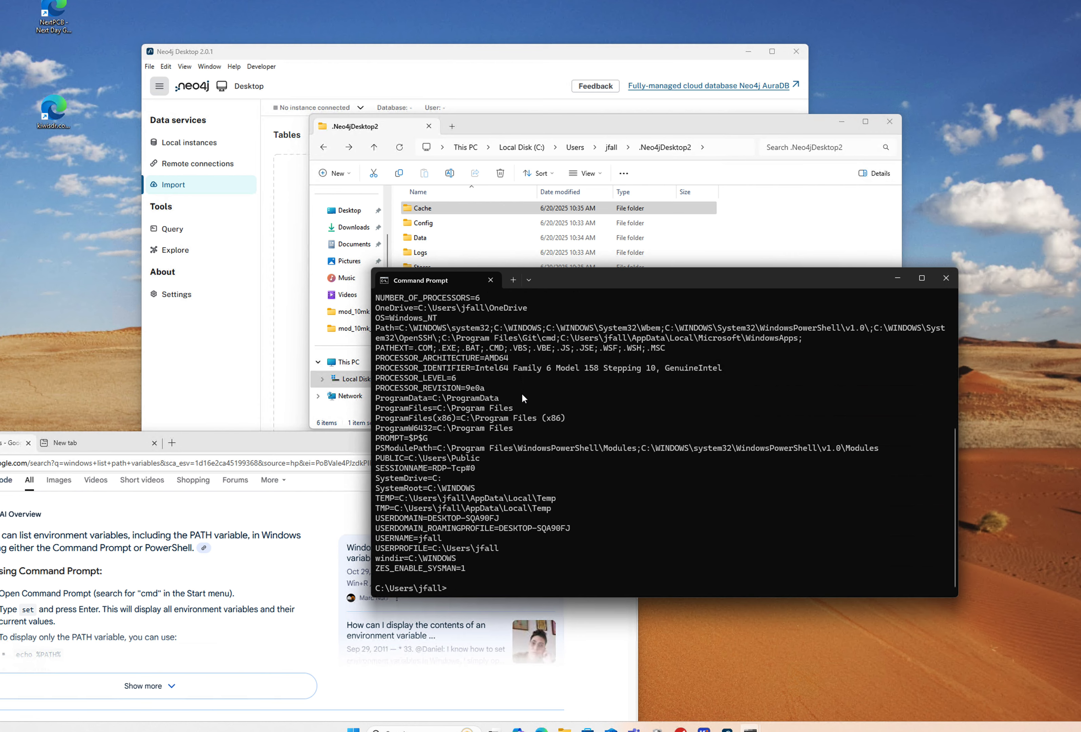
pyautogui.scroll(2, 520, 395)
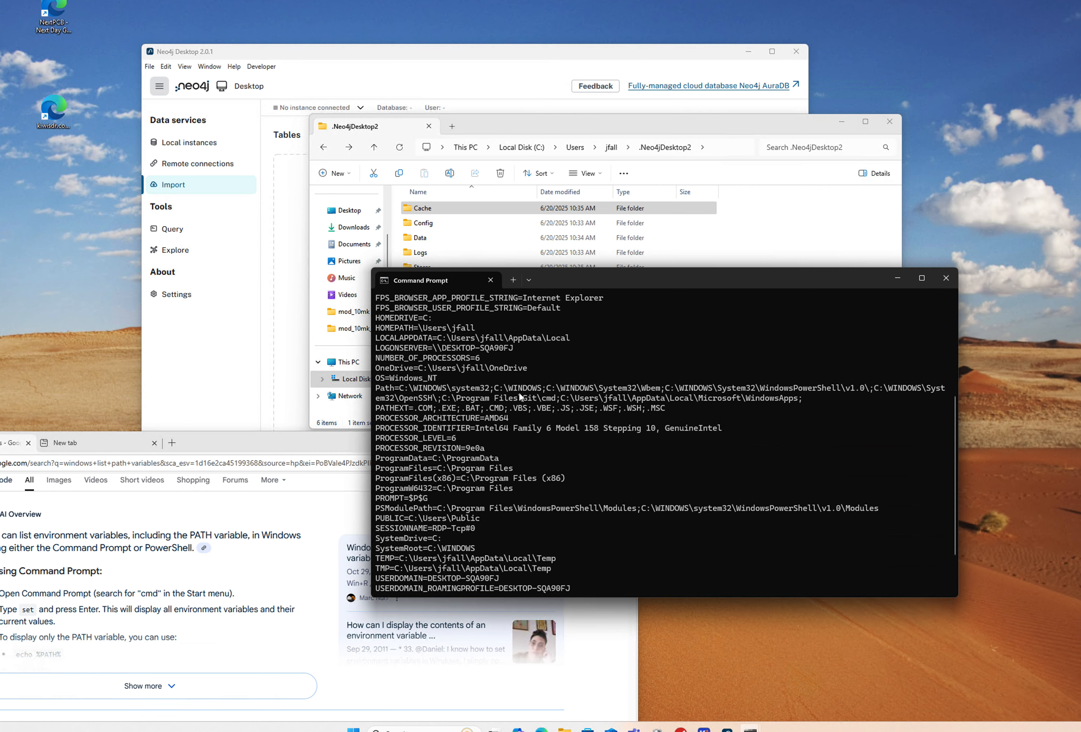
pyautogui.scroll(3, 519, 395)
pyautogui.scroll(3, 518, 393)
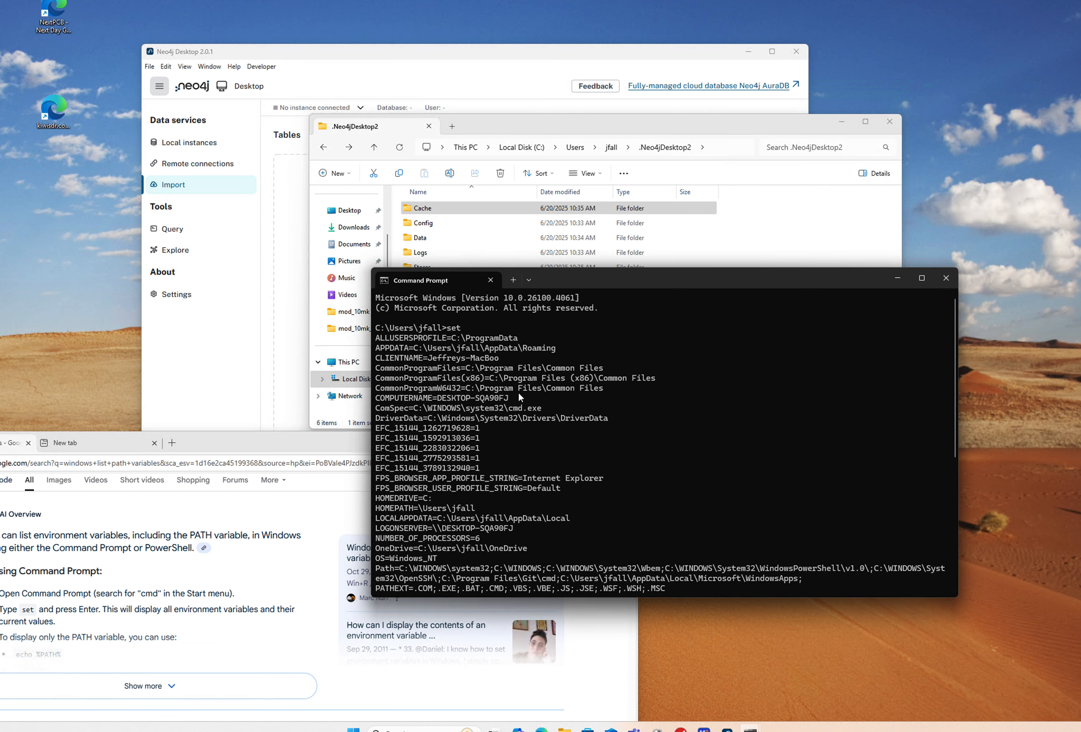
pyautogui.scroll(-8, 519, 392)
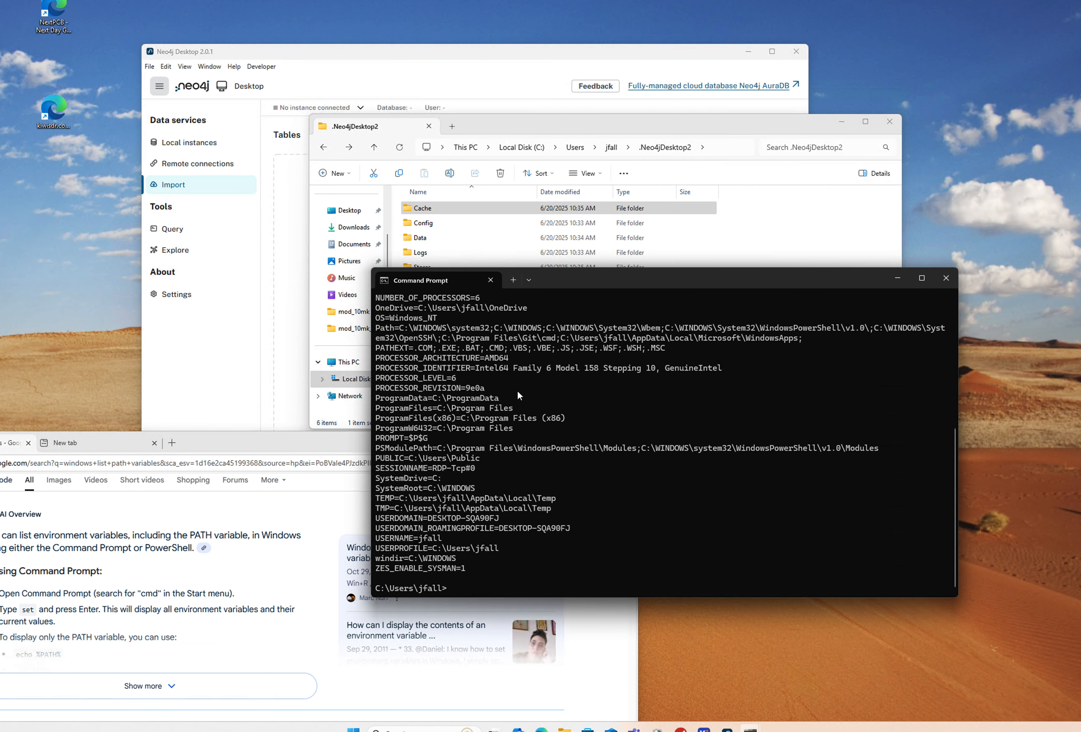
# Step: Run echo %PATH% to print just the PATH directories
pyautogui.write('echo %PATH%')
pyautogui.press('Return')
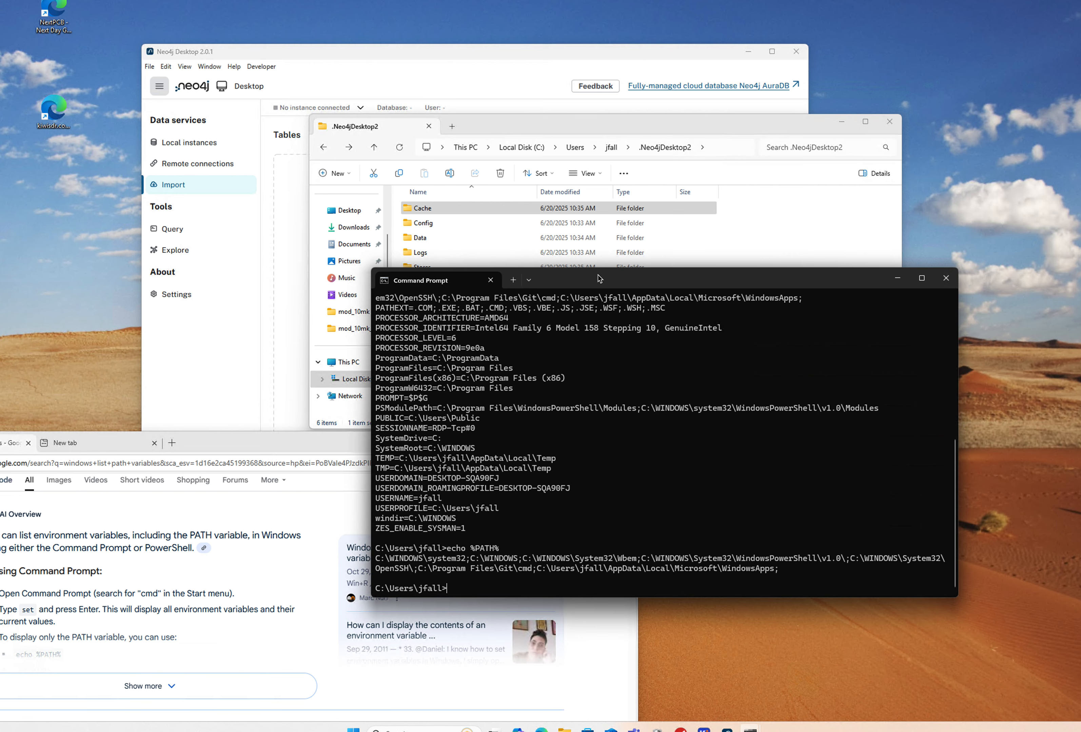
pyautogui.moveTo(600, 282); pyautogui.dragTo(588, 276)
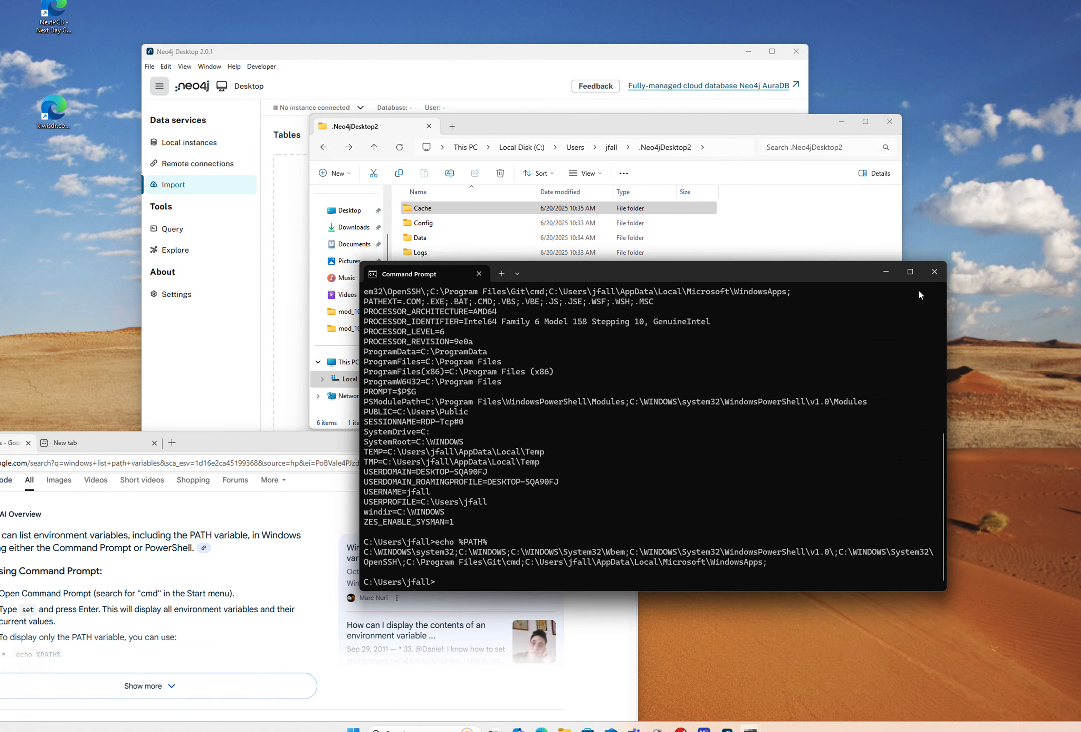
# Step: Close Command Prompt and File Explorer, then drag Neo4j Desktop forward to show its empty Import page
pyautogui.click(938, 275)
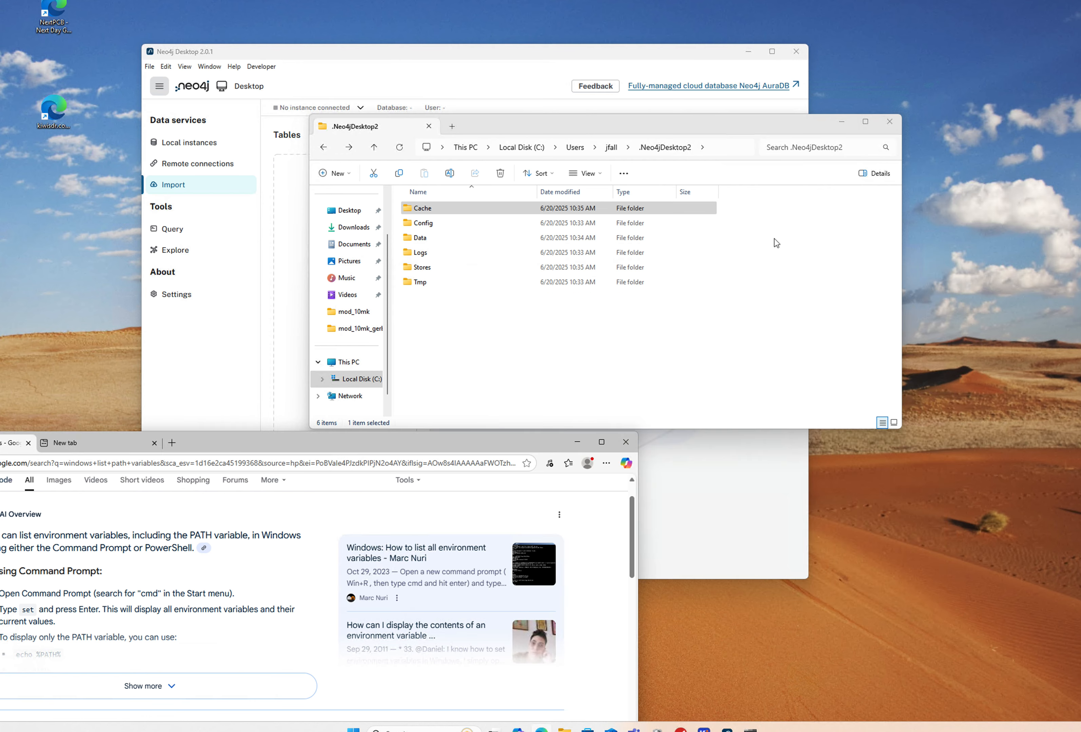
pyautogui.click(889, 122)
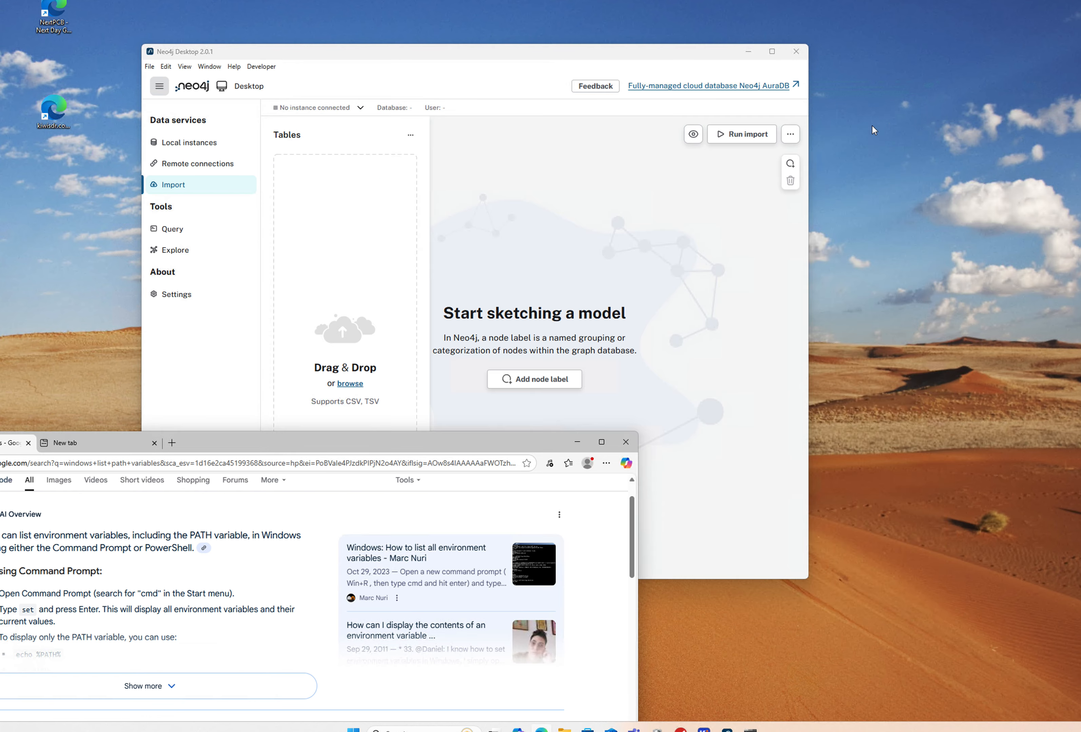
pyautogui.moveTo(483, 56); pyautogui.dragTo(501, 57)
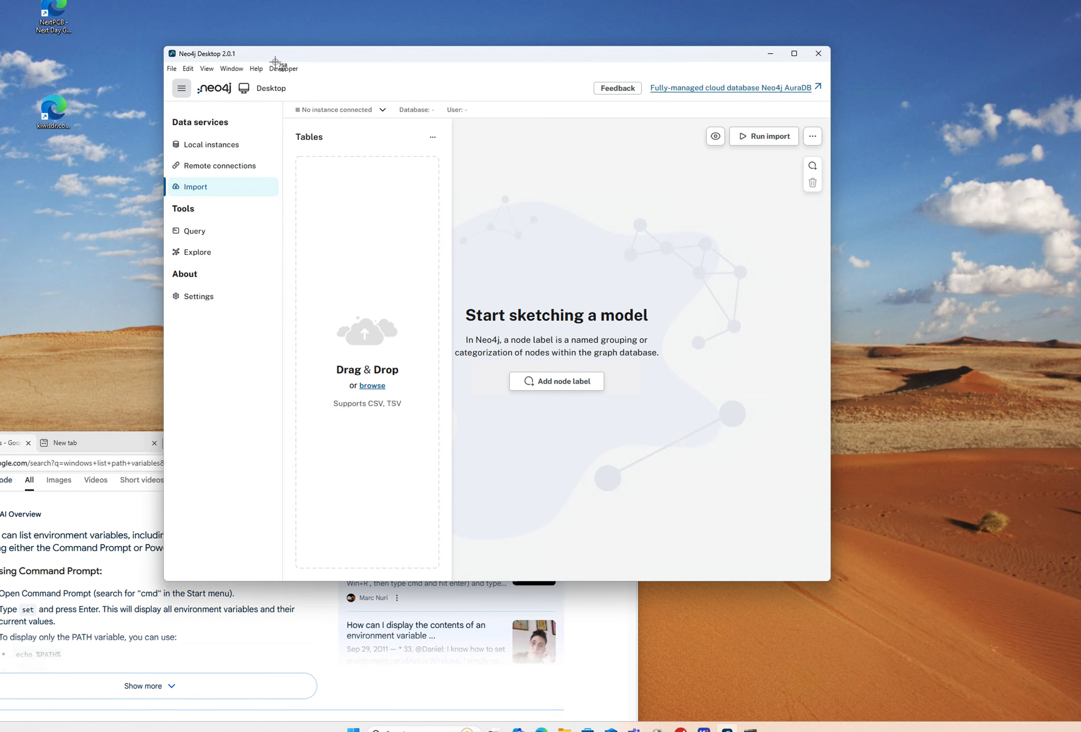
pyautogui.moveTo(169, 52); pyautogui.dragTo(826, 538)
pyautogui.moveTo(507, 1)
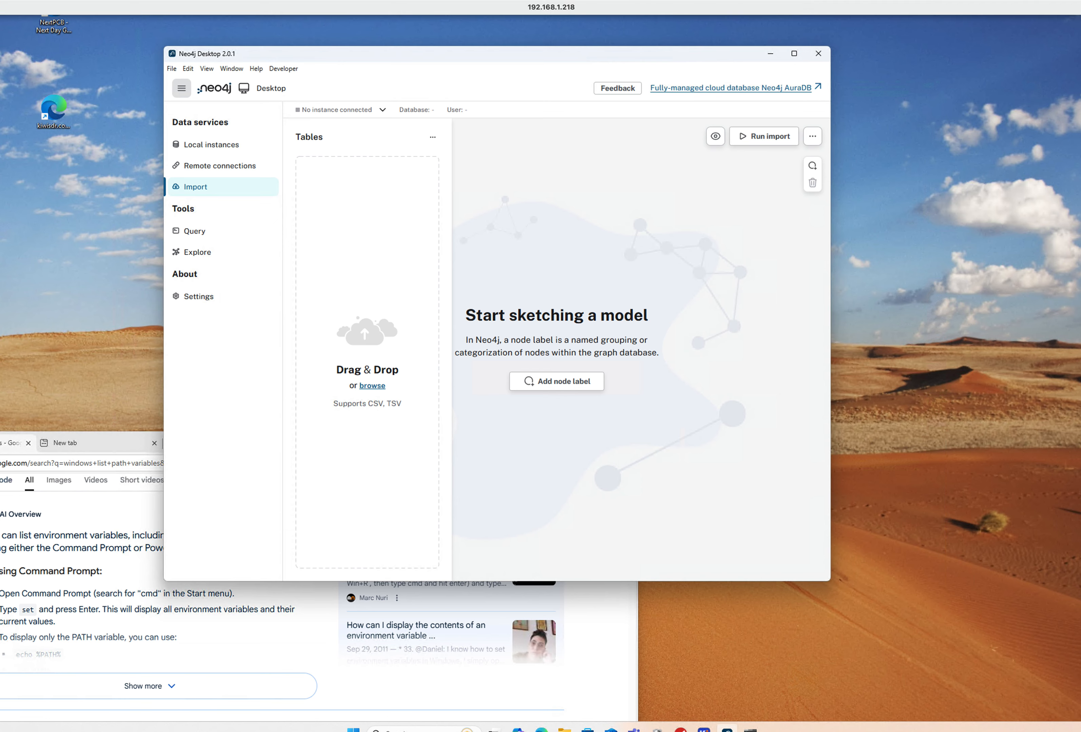